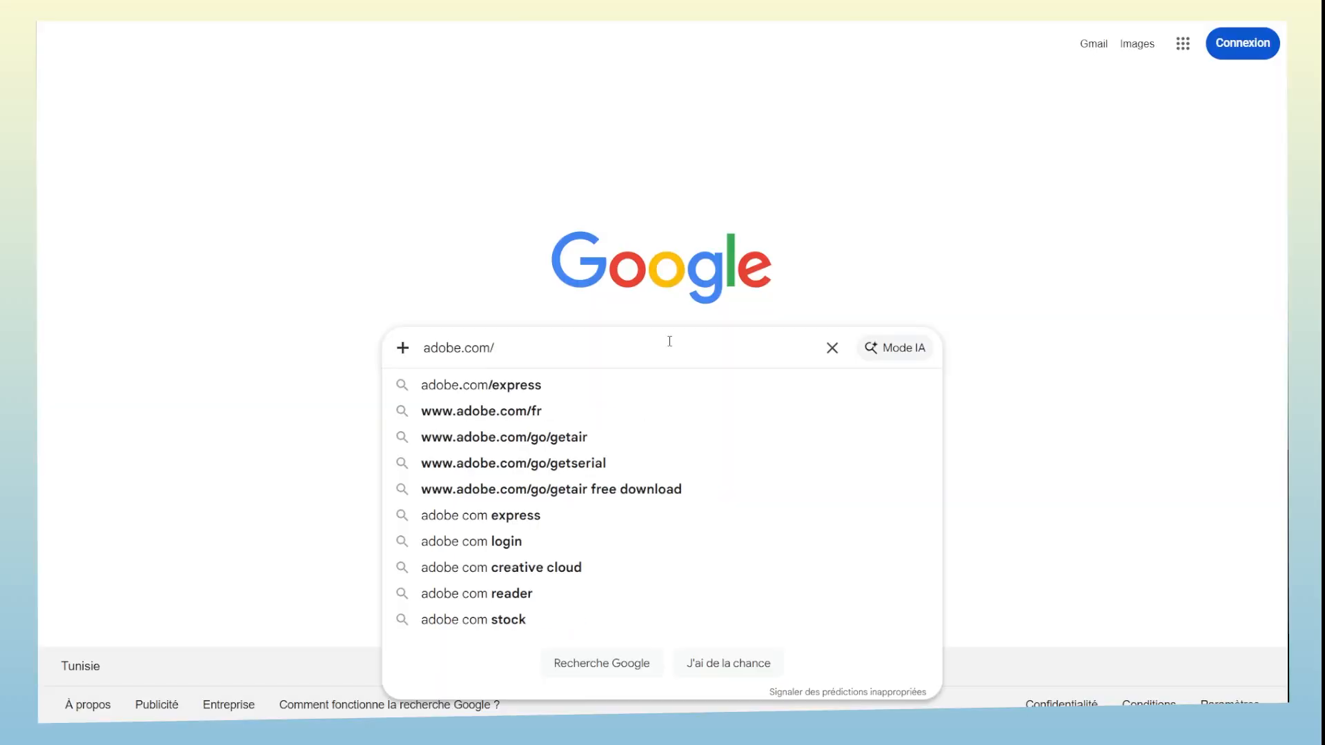
# Search for adobe.com/express and show more sign-in options on the Adobe Express sign-in page
pyautogui.write('express')
pyautogui.press('Return')
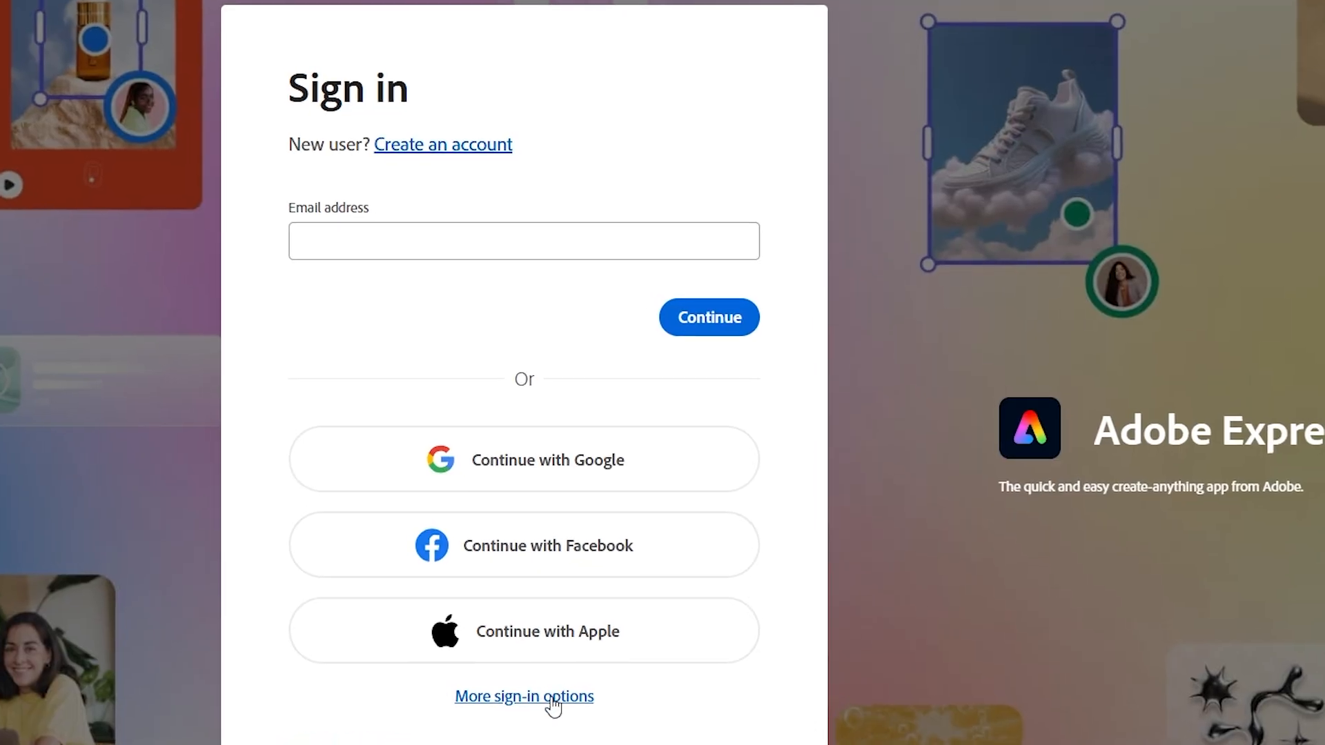
pyautogui.click(573, 696)
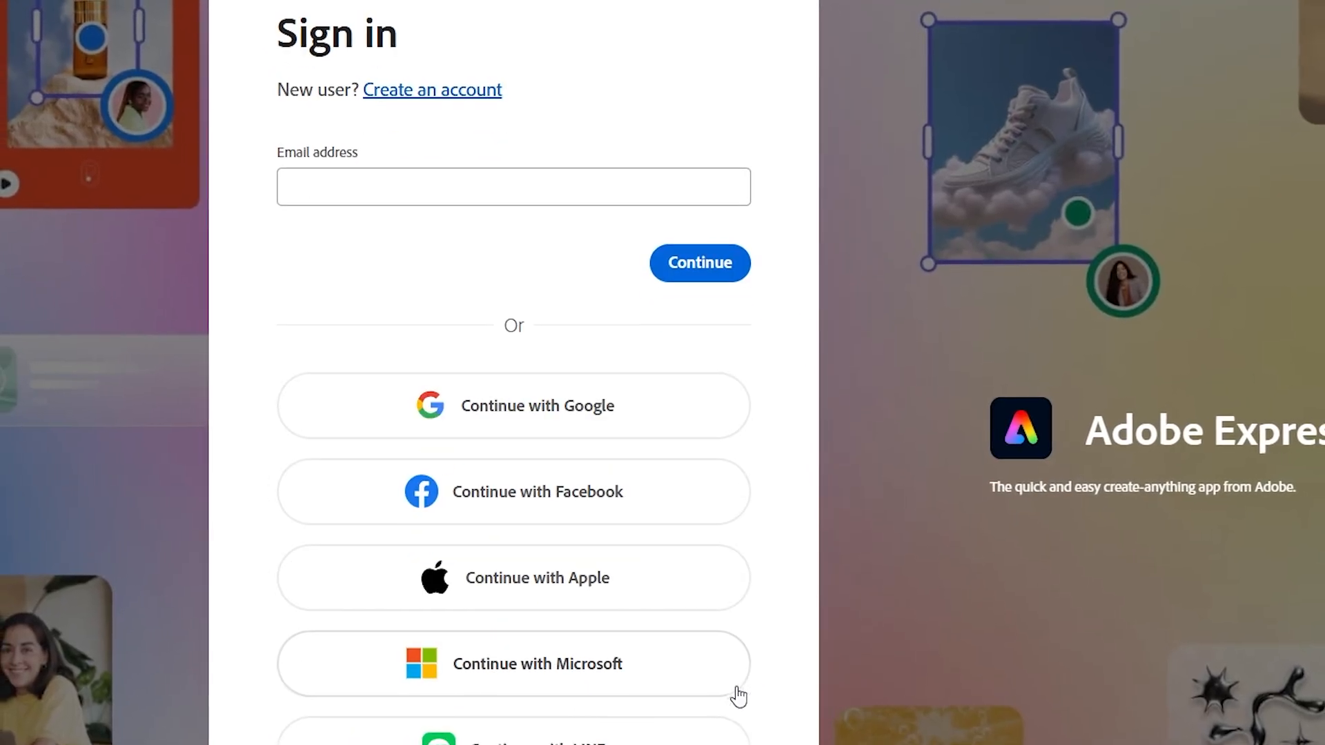
pyautogui.scroll(-1, 746, 667)
pyautogui.scroll(1, 745, 668)
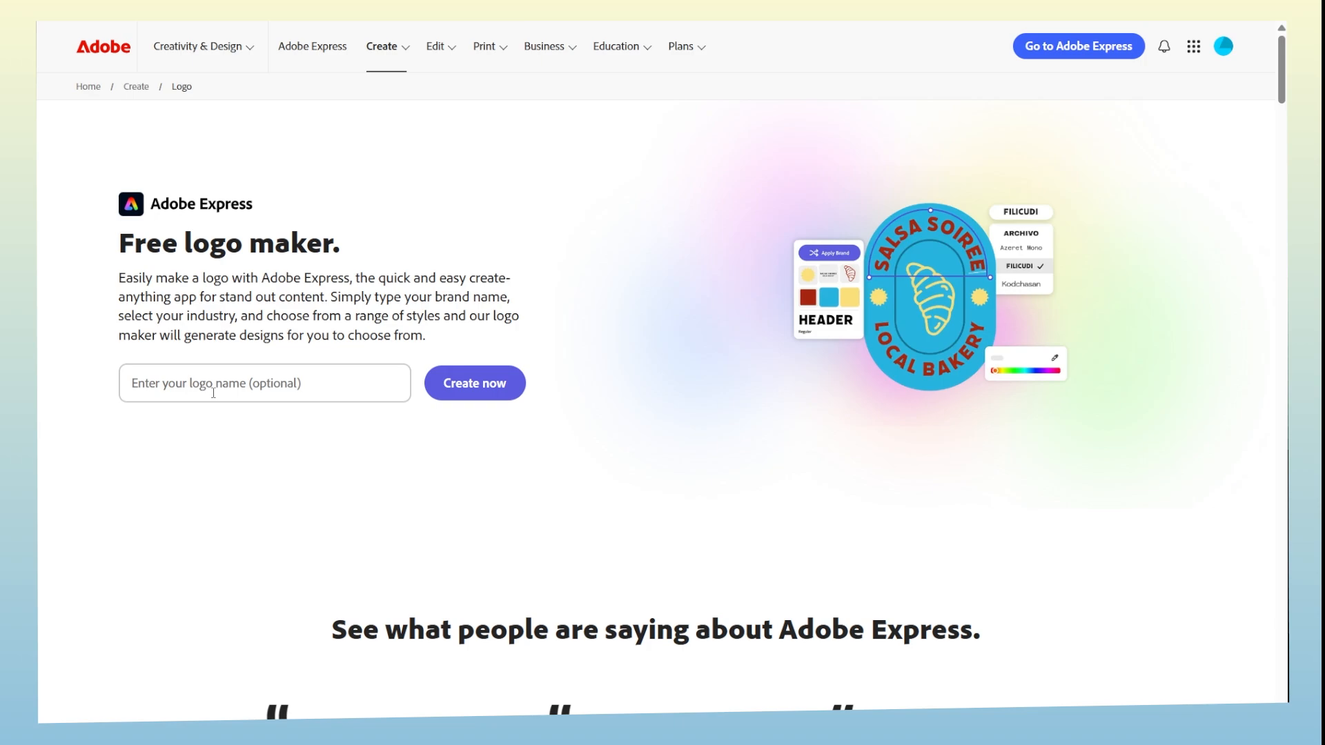
pyautogui.click(1193, 46)
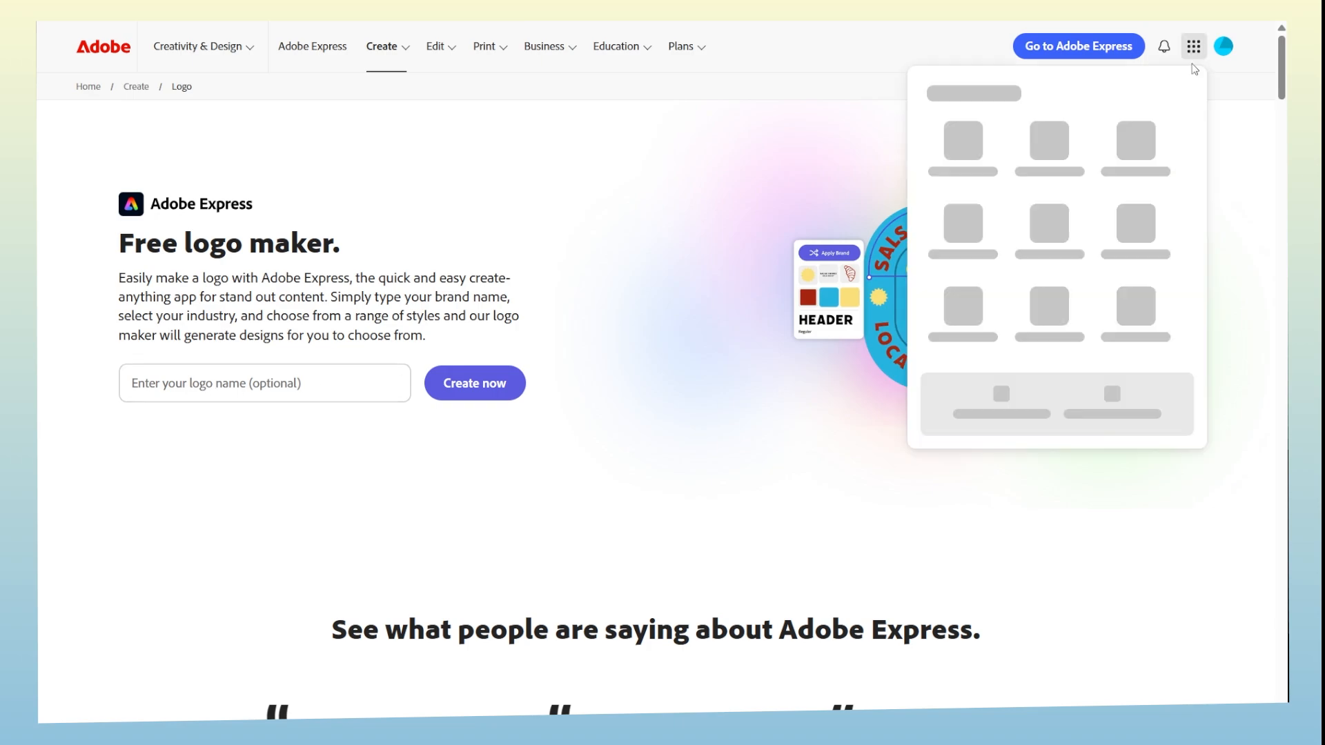
pyautogui.click(1191, 49)
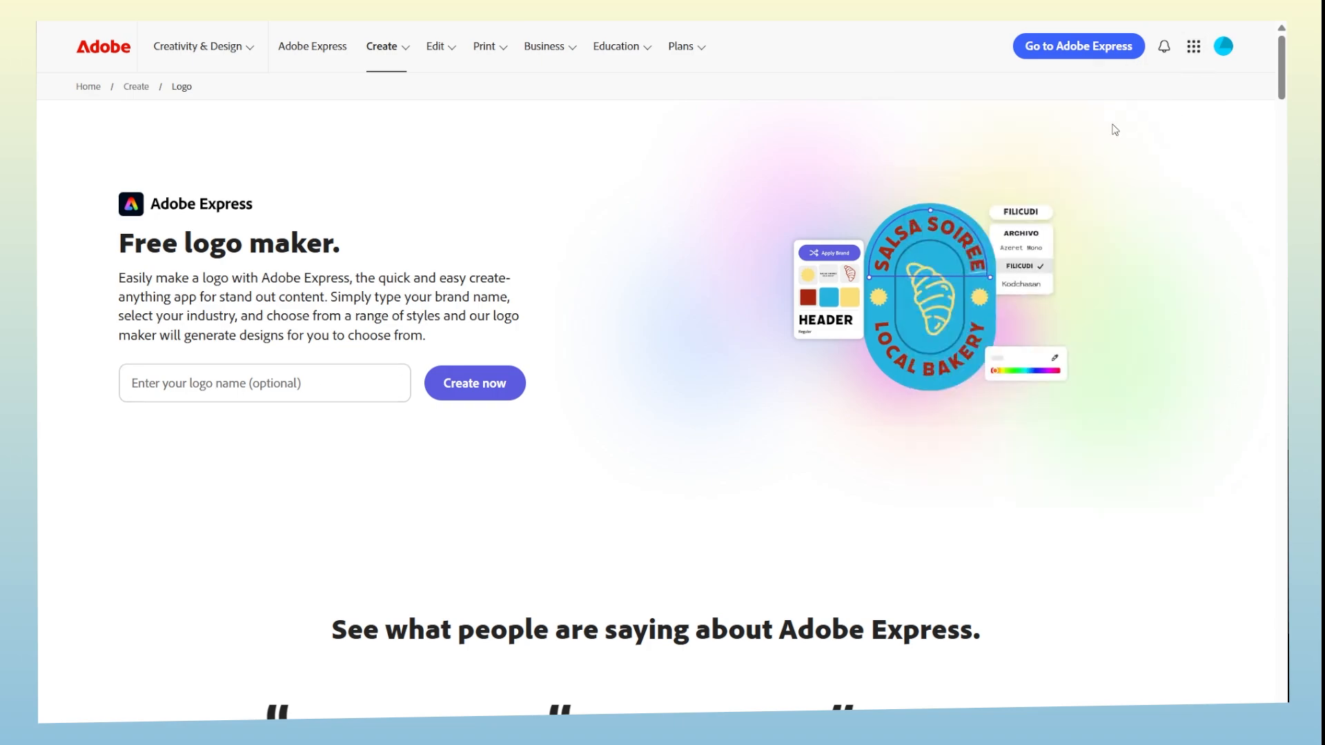
# Enter Nova Studio as the logo name and start creating the logo
pyautogui.click(260, 382)
pyautogui.write('Nova ')
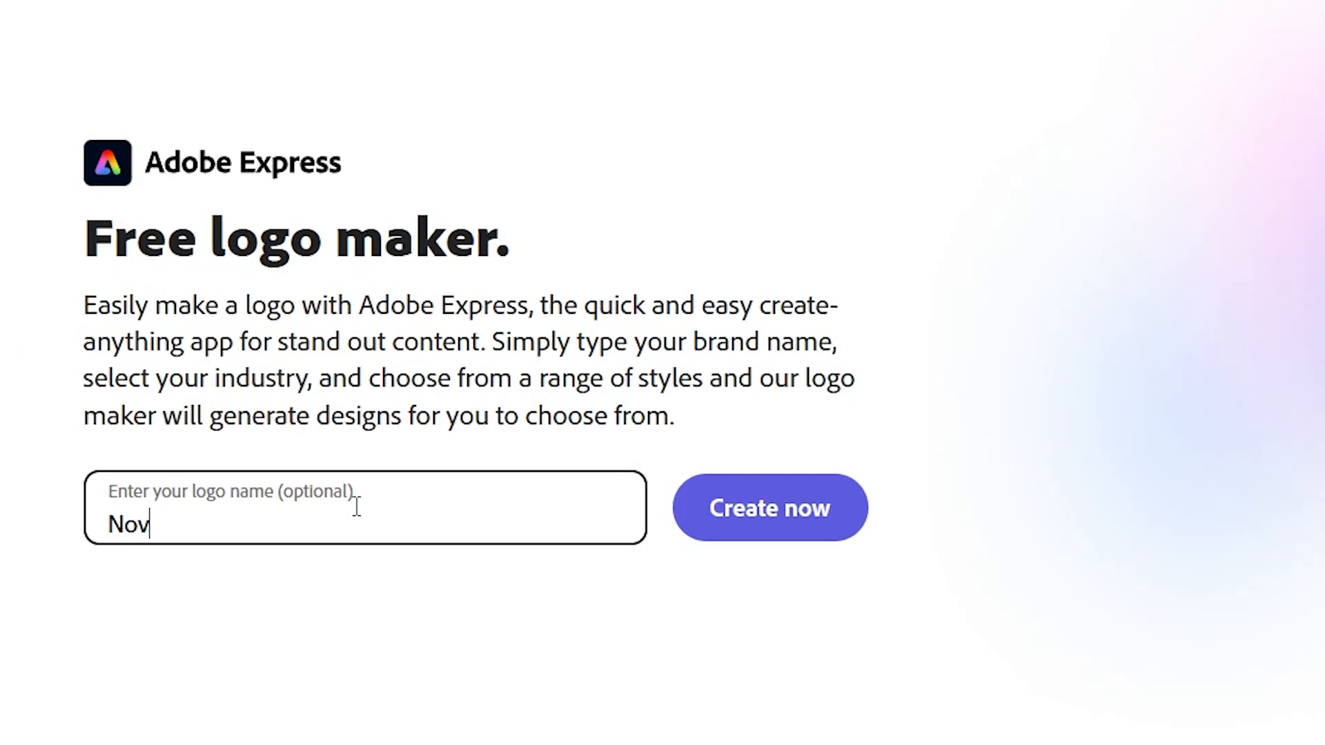
pyautogui.write('Studio')
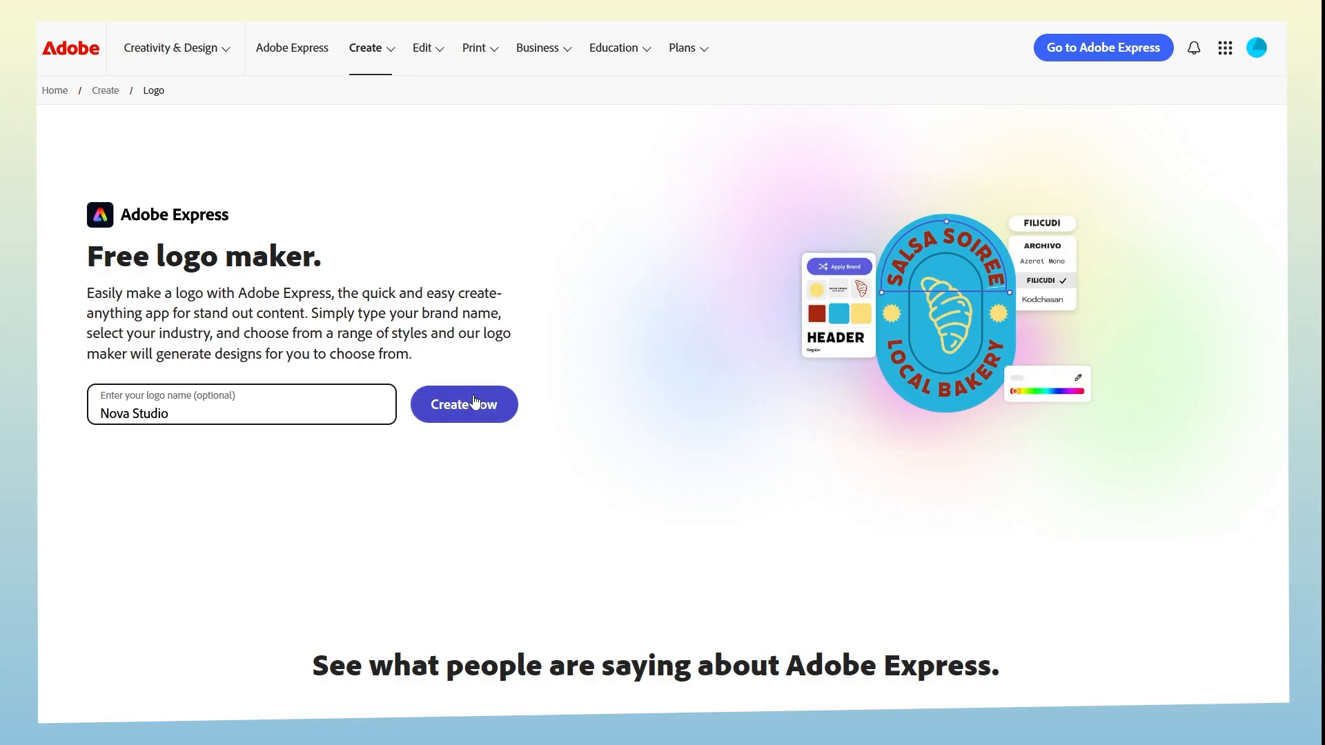
pyautogui.press('Tab')
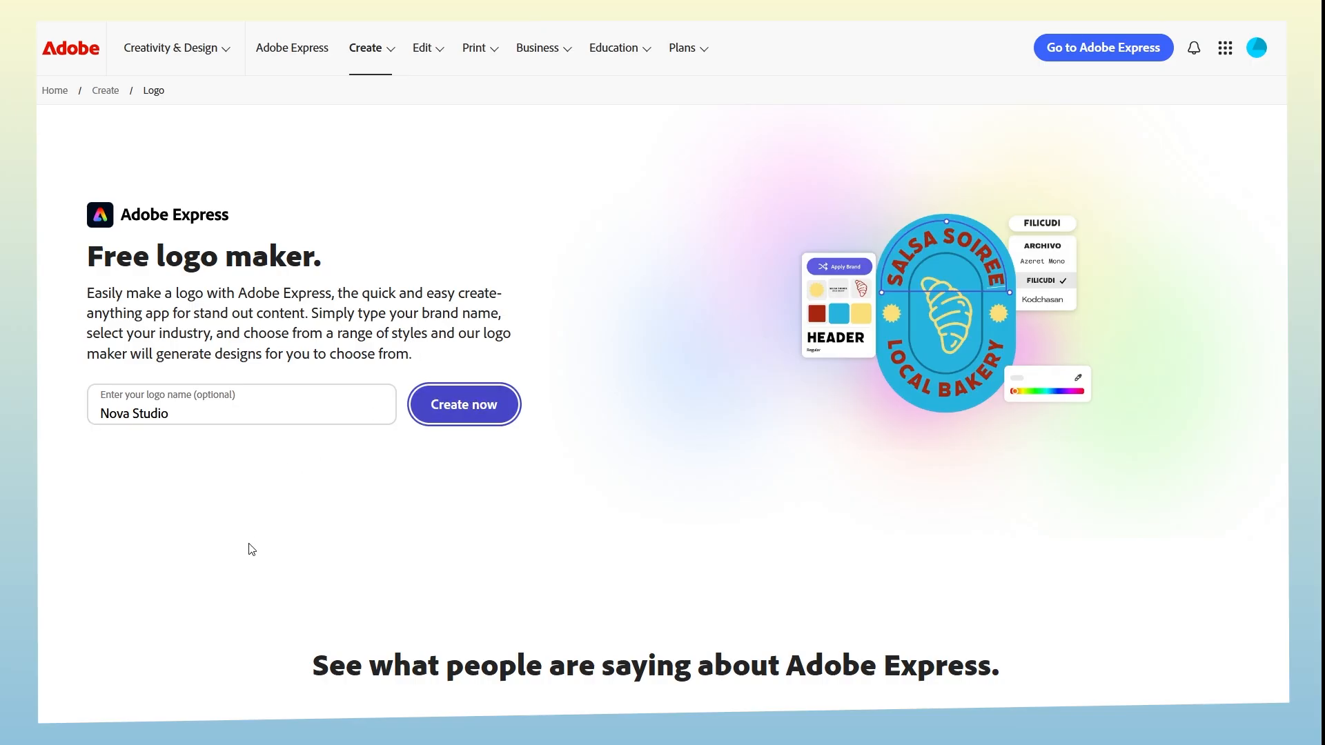
pyautogui.press('Return')
# Add the slogan "Digital marketing agency" and continue to the icon selection
pyautogui.write('Digital ')
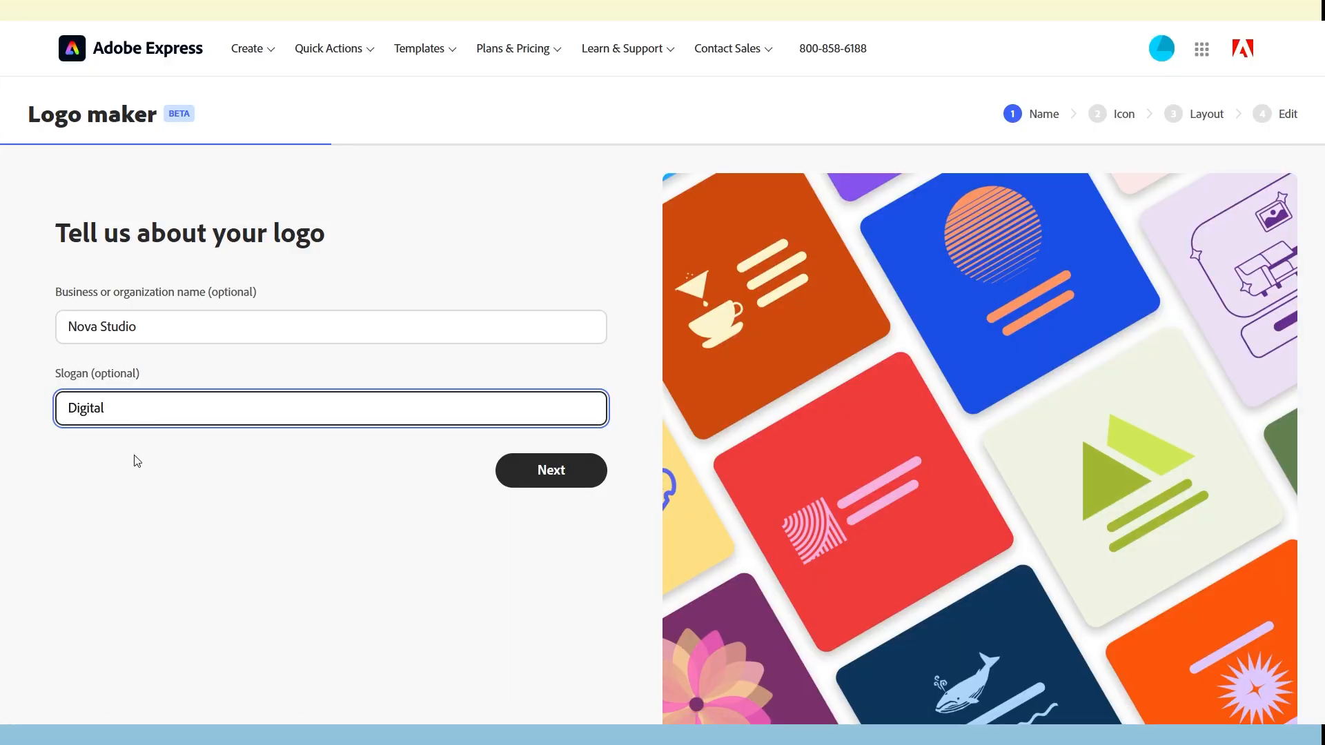
pyautogui.write('marketing agency')
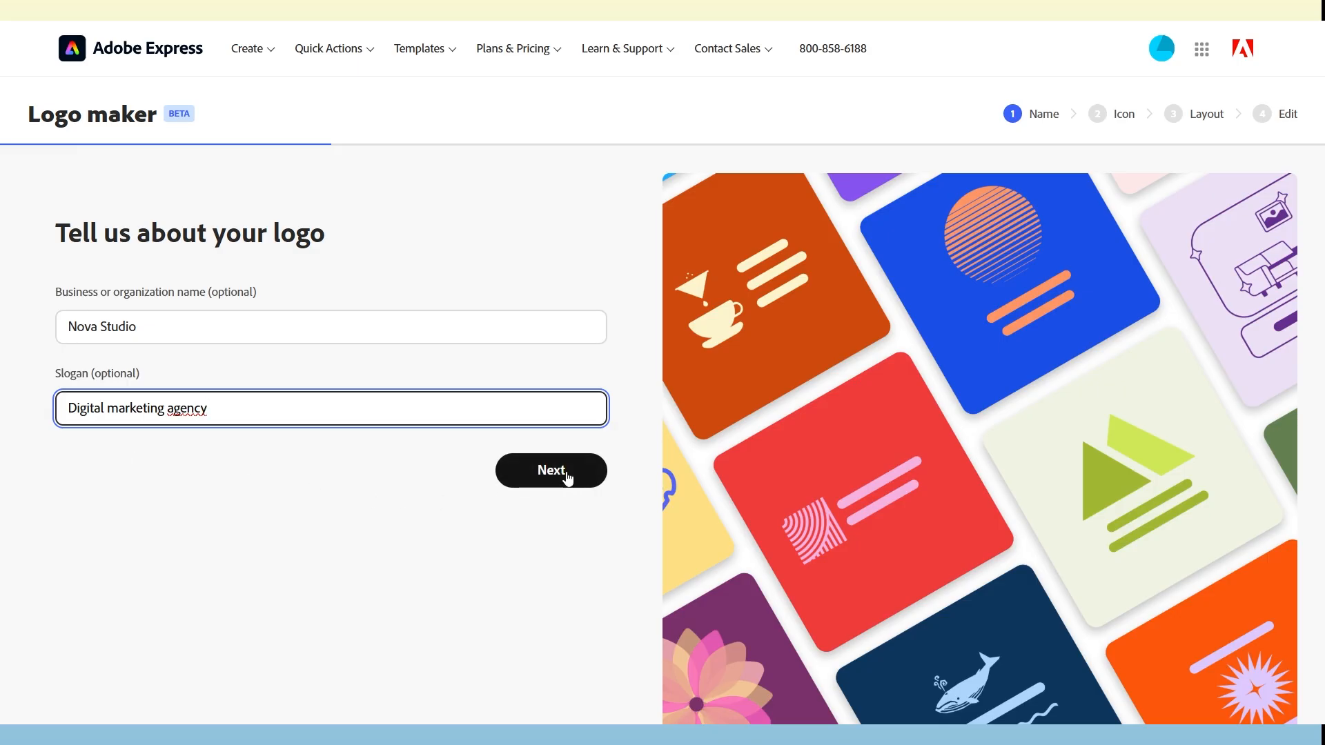
pyautogui.click(568, 477)
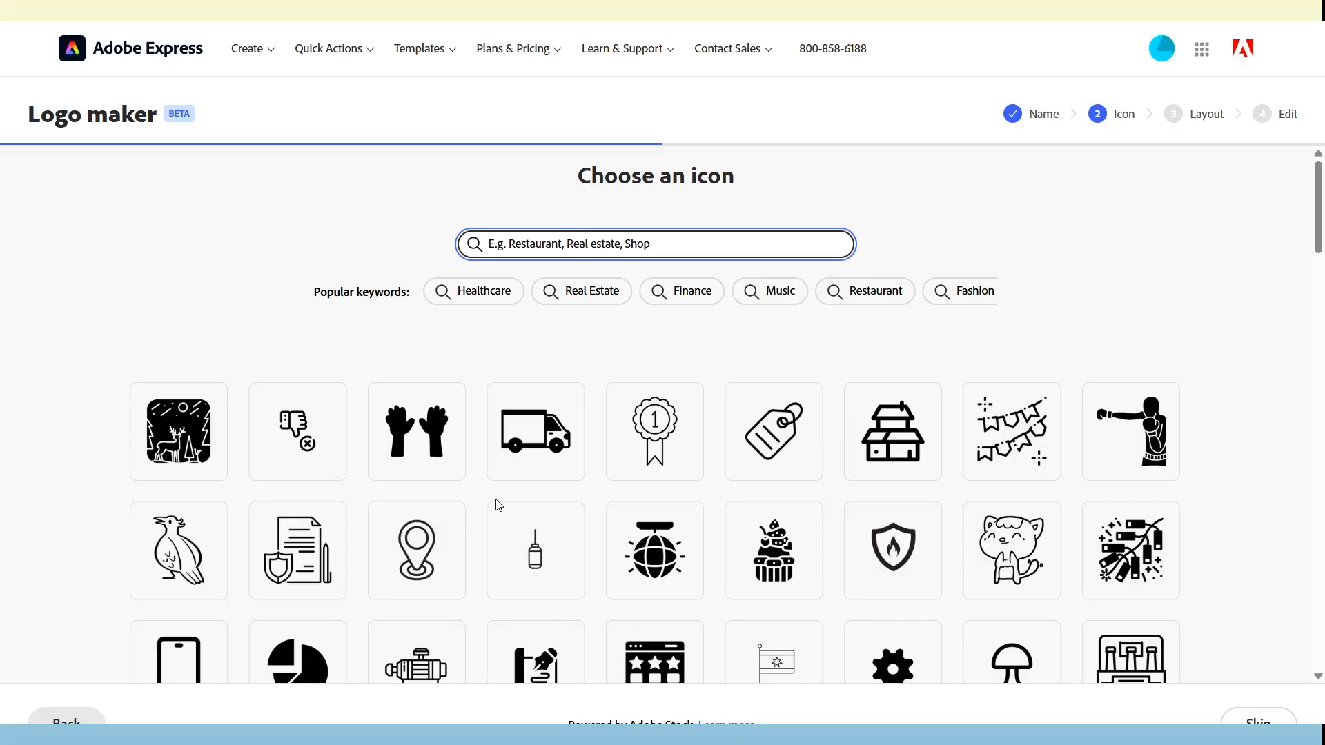
# Search the icons for "digital" and choose the monitor with shapes and a paintbrush
pyautogui.click(1003, 233)
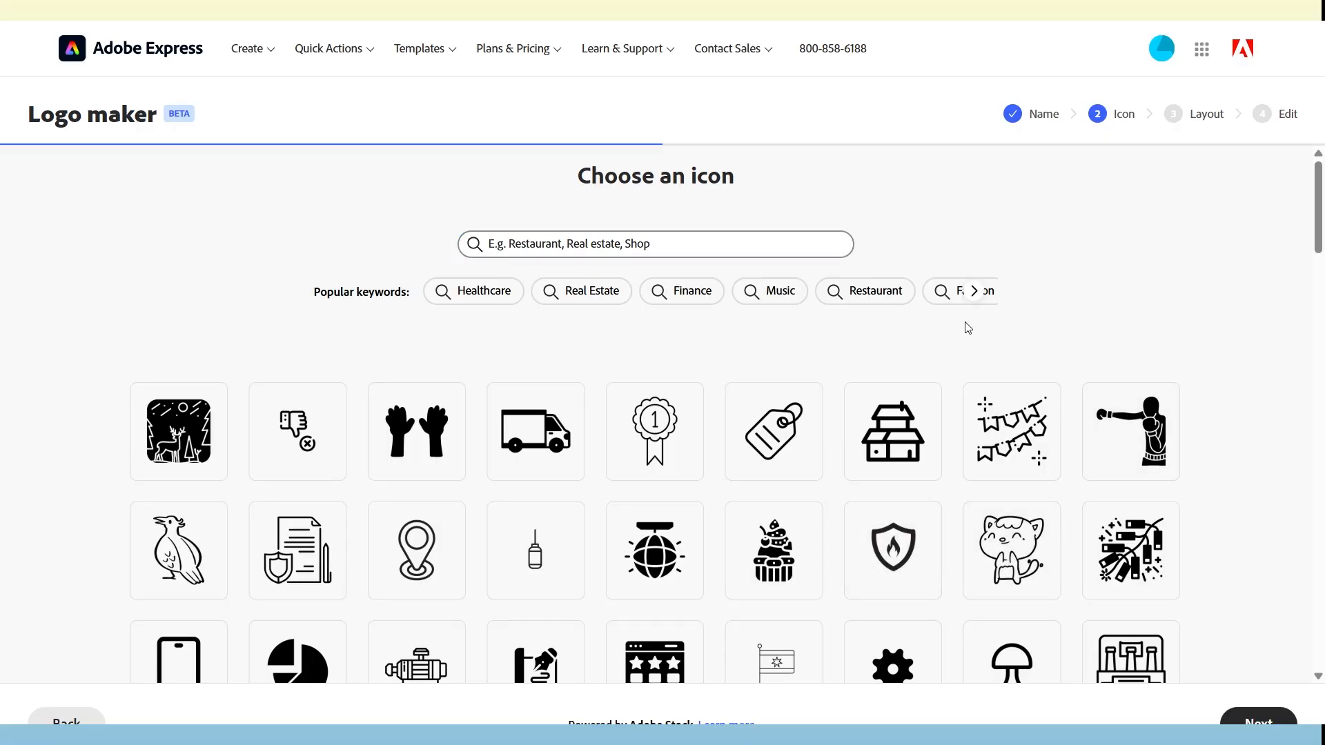
pyautogui.click(754, 249)
pyautogui.write('digital')
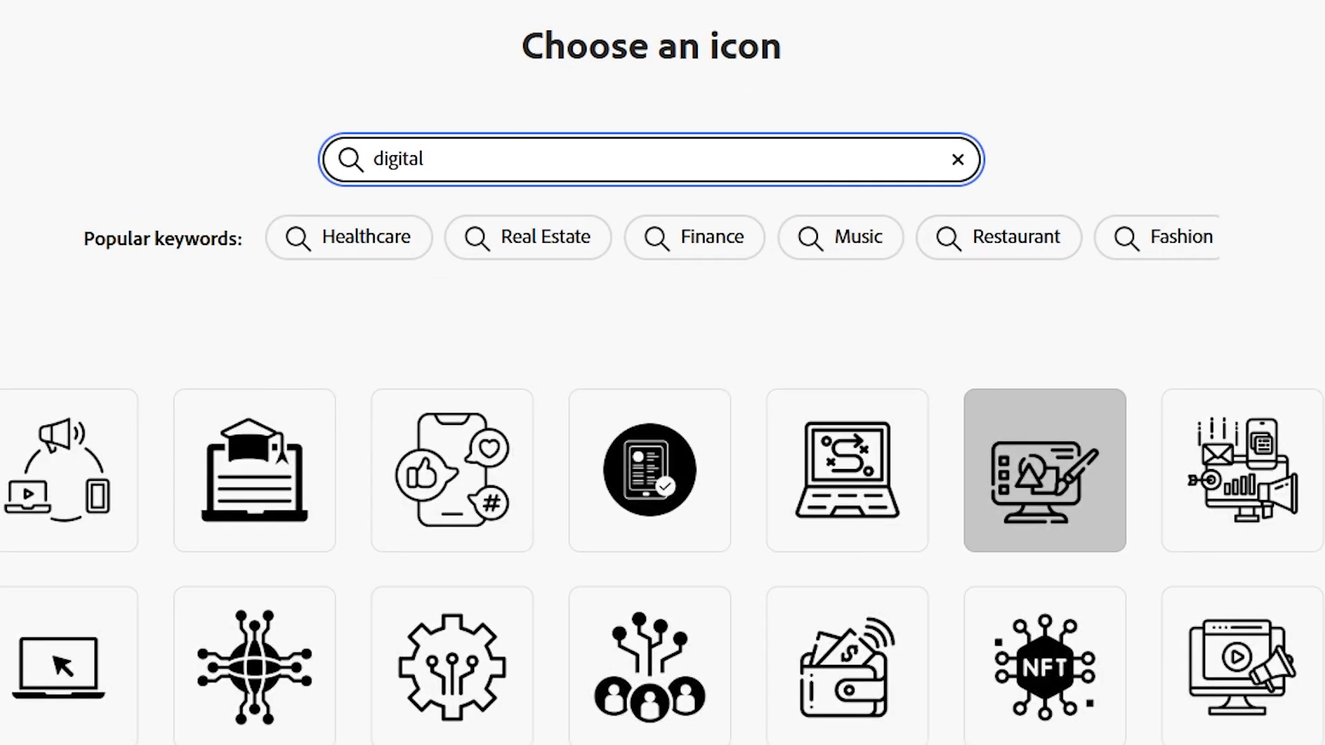
pyautogui.scroll(-2, 662, 372)
pyautogui.scroll(-6, 662, 372)
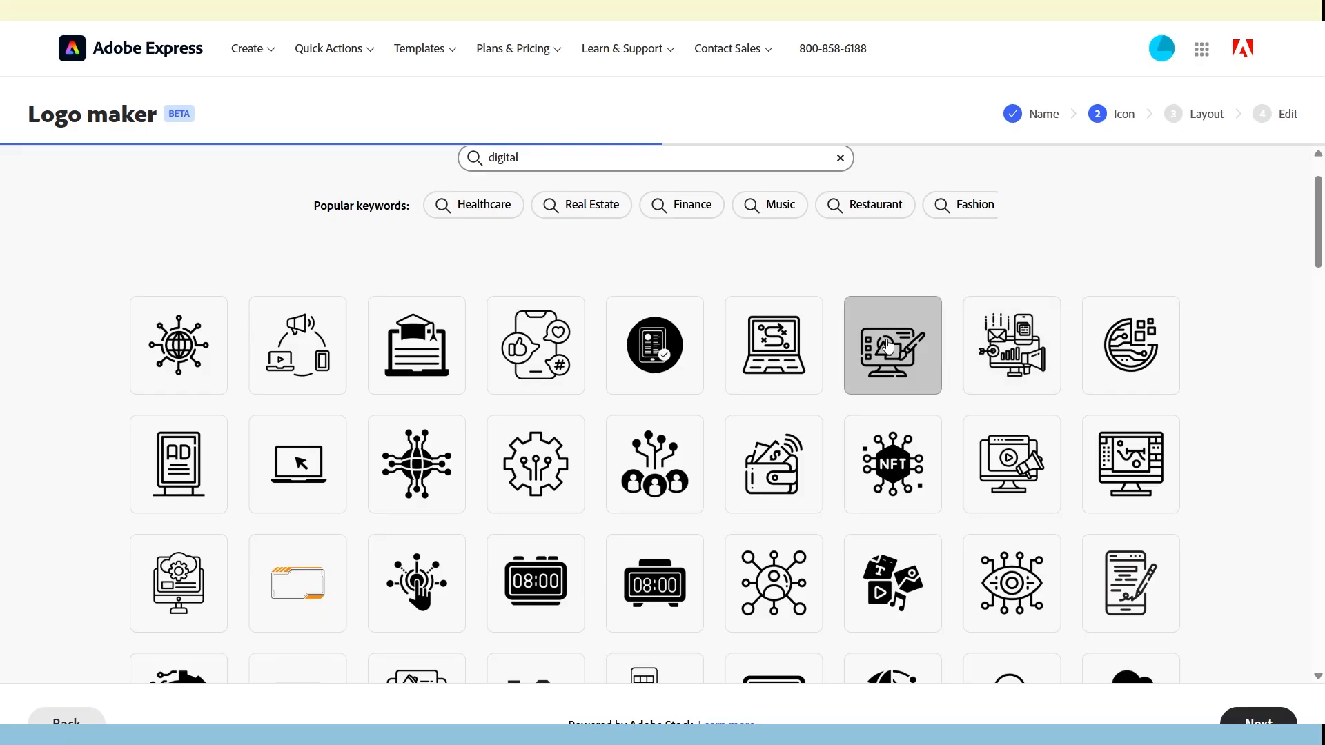
pyautogui.click(894, 355)
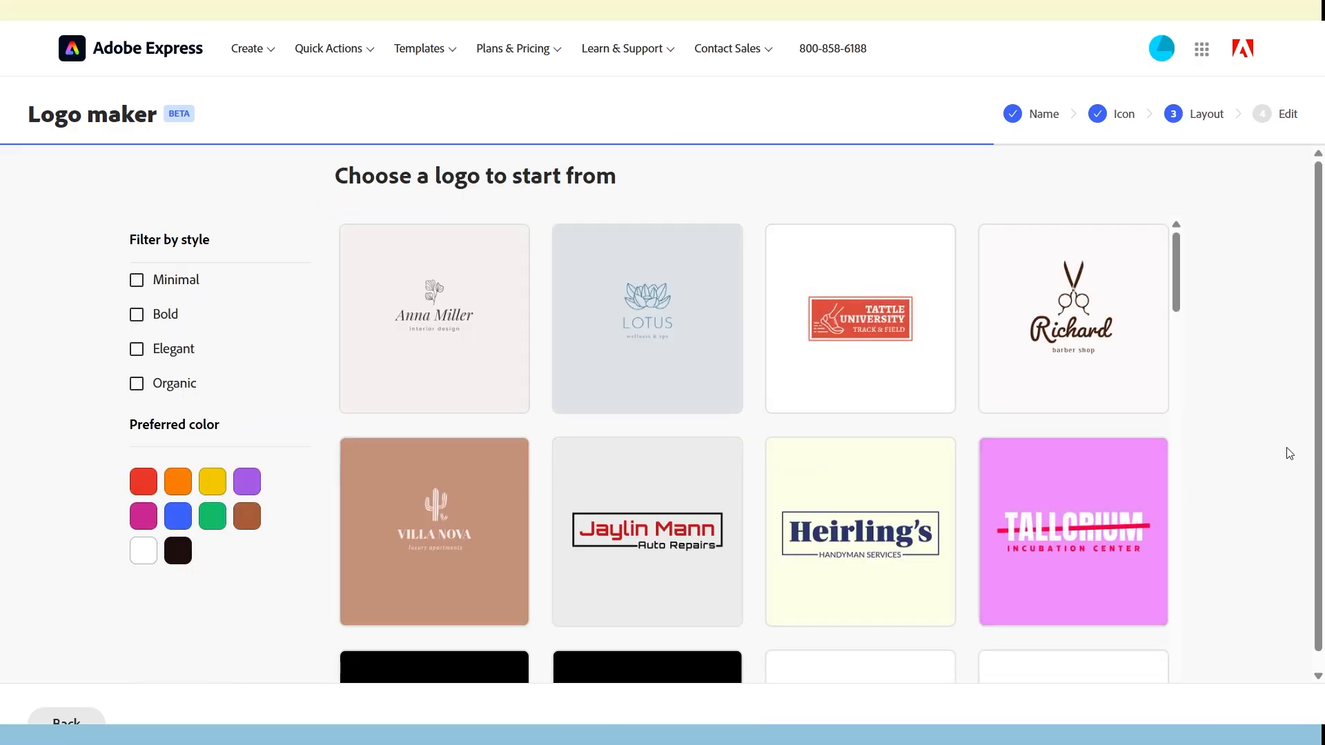
# Filter the logo layouts by the Minimal style and pick the beige ARRETT Construction layout to customize
pyautogui.scroll(-1, 1206, 410)
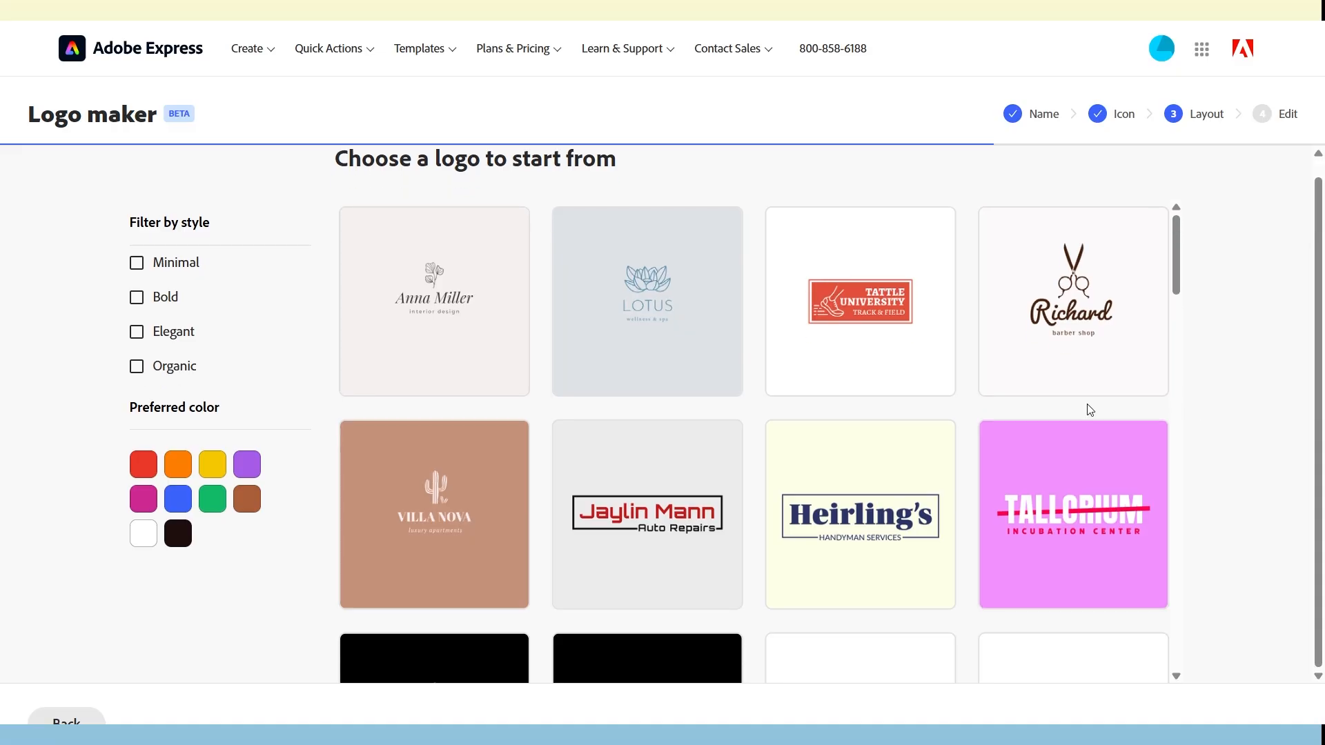
pyautogui.scroll(-1, 1090, 410)
pyautogui.click(137, 263)
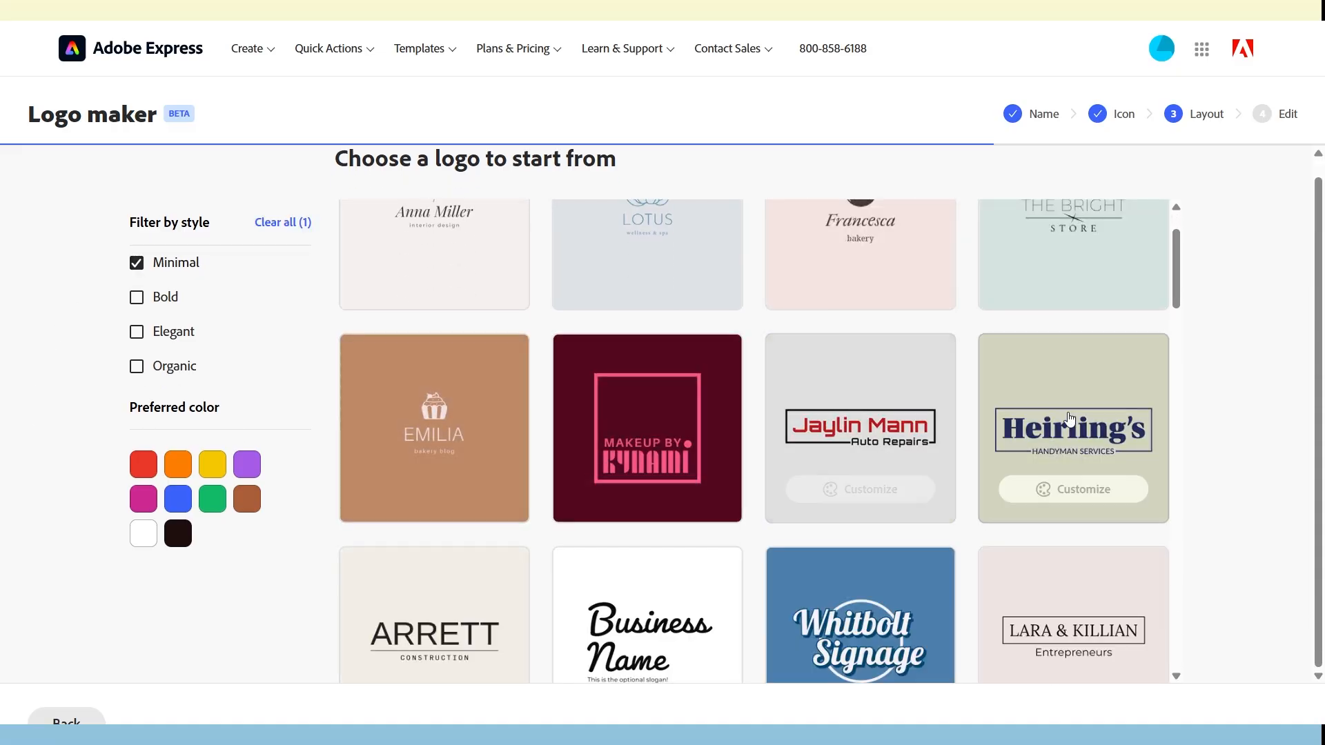
pyautogui.scroll(-3, 965, 425)
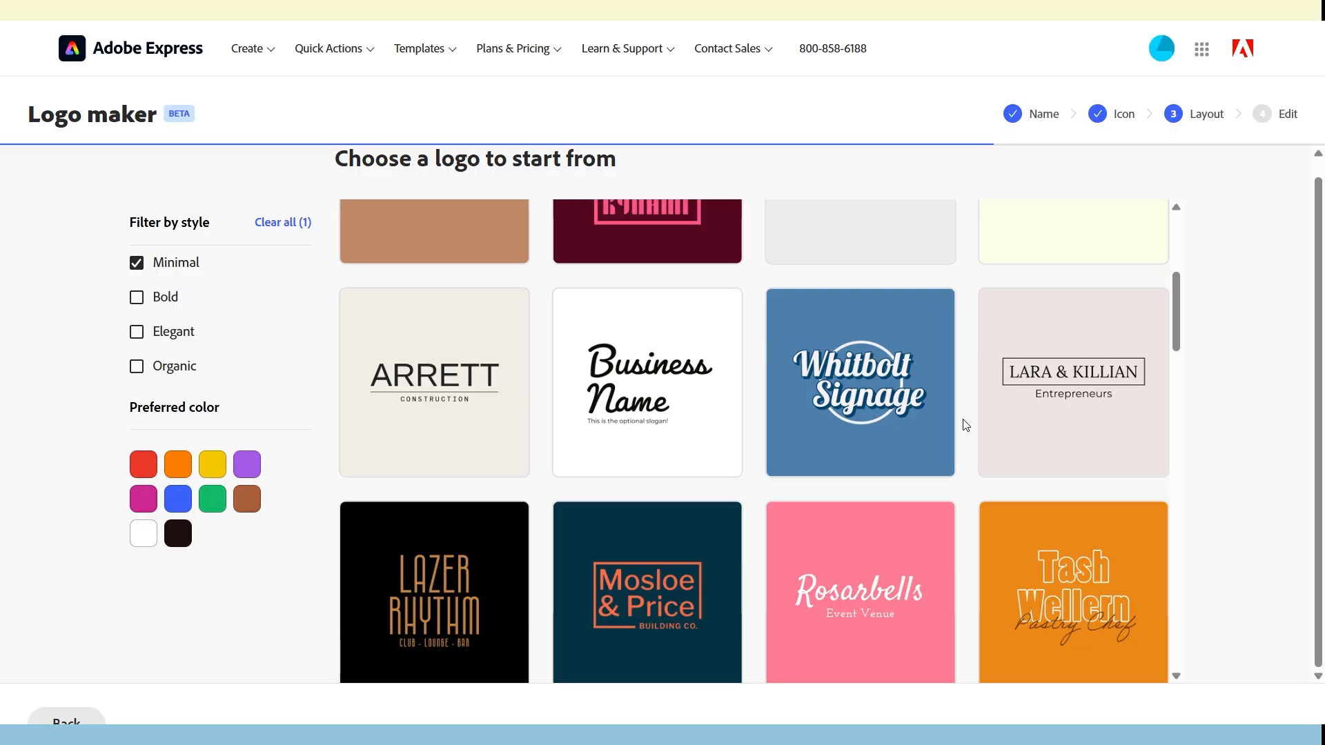
pyautogui.scroll(2, 962, 424)
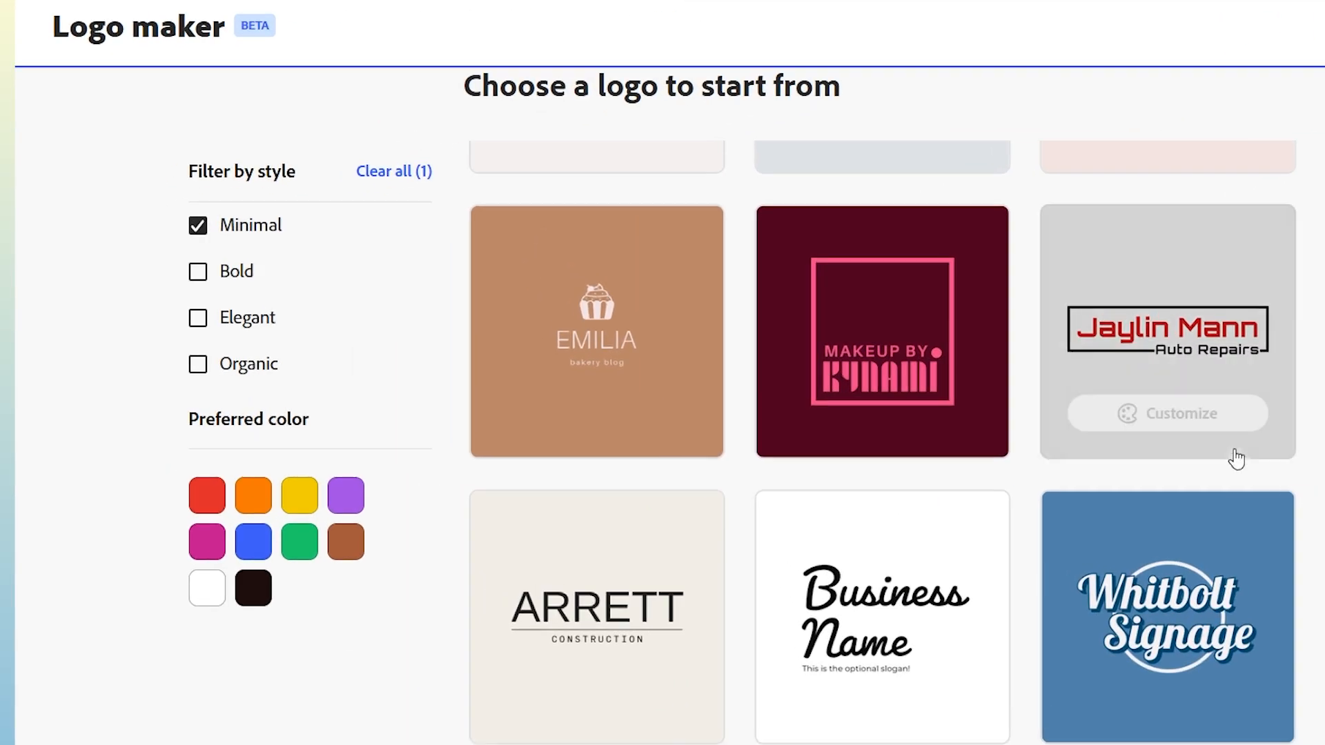
pyautogui.moveTo(573, 590)
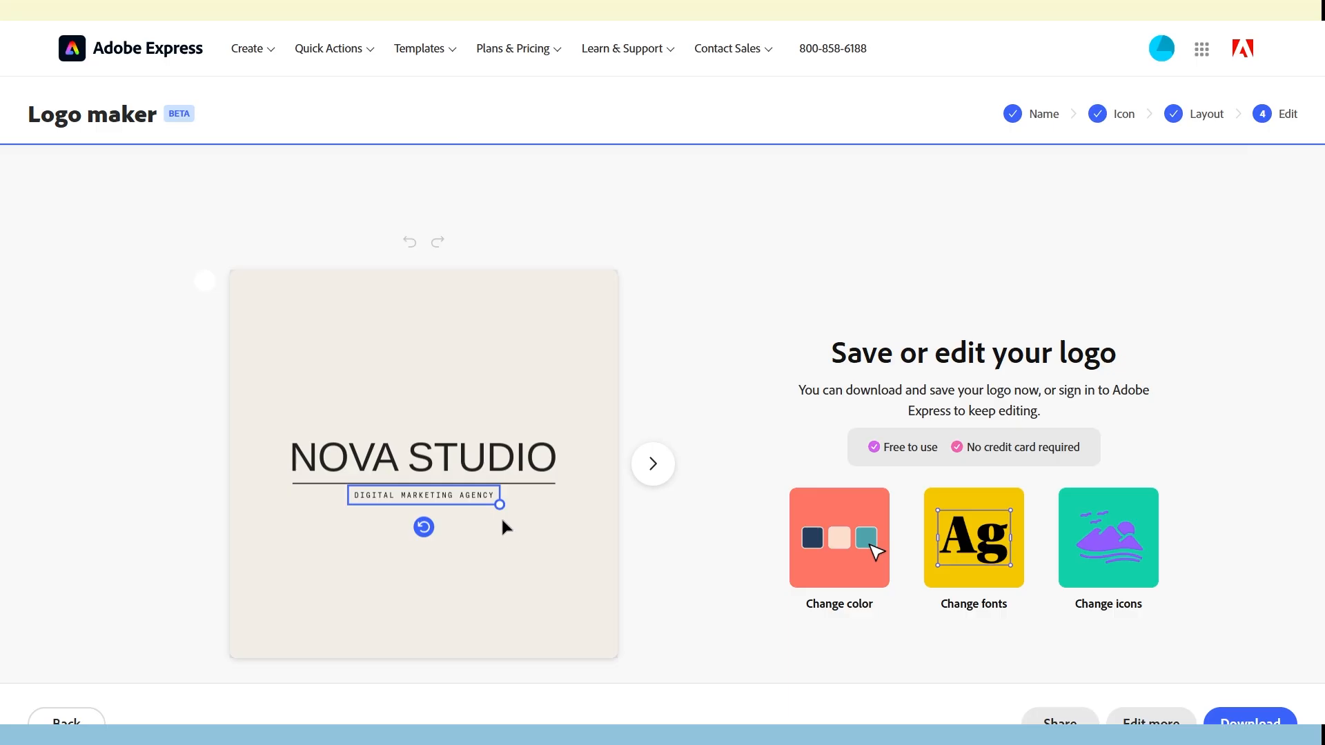
# Enlarge the slogan text beneath the dividing line and shrink it back to a small single line
pyautogui.moveTo(498, 507); pyautogui.dragTo(556, 536)
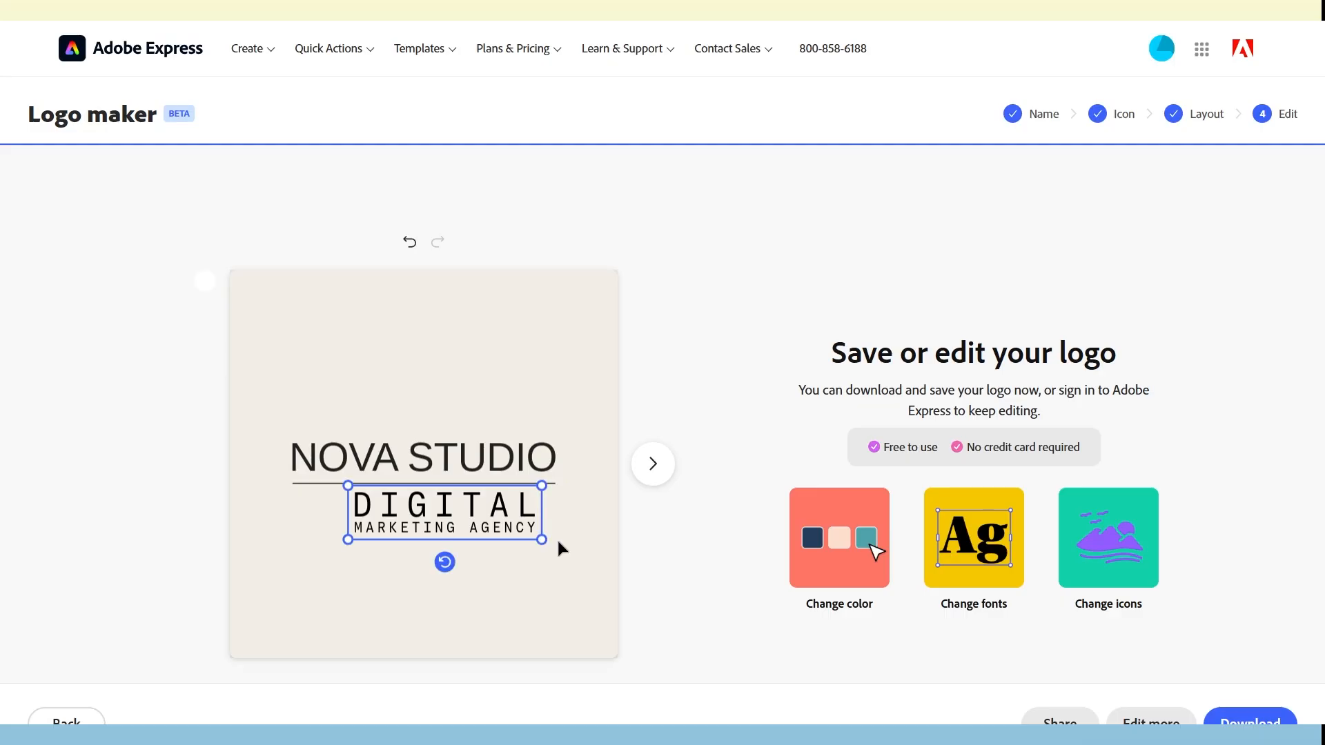
pyautogui.click(443, 563)
pyautogui.click(450, 566)
pyautogui.click(541, 540)
pyautogui.moveTo(541, 540); pyautogui.dragTo(490, 514)
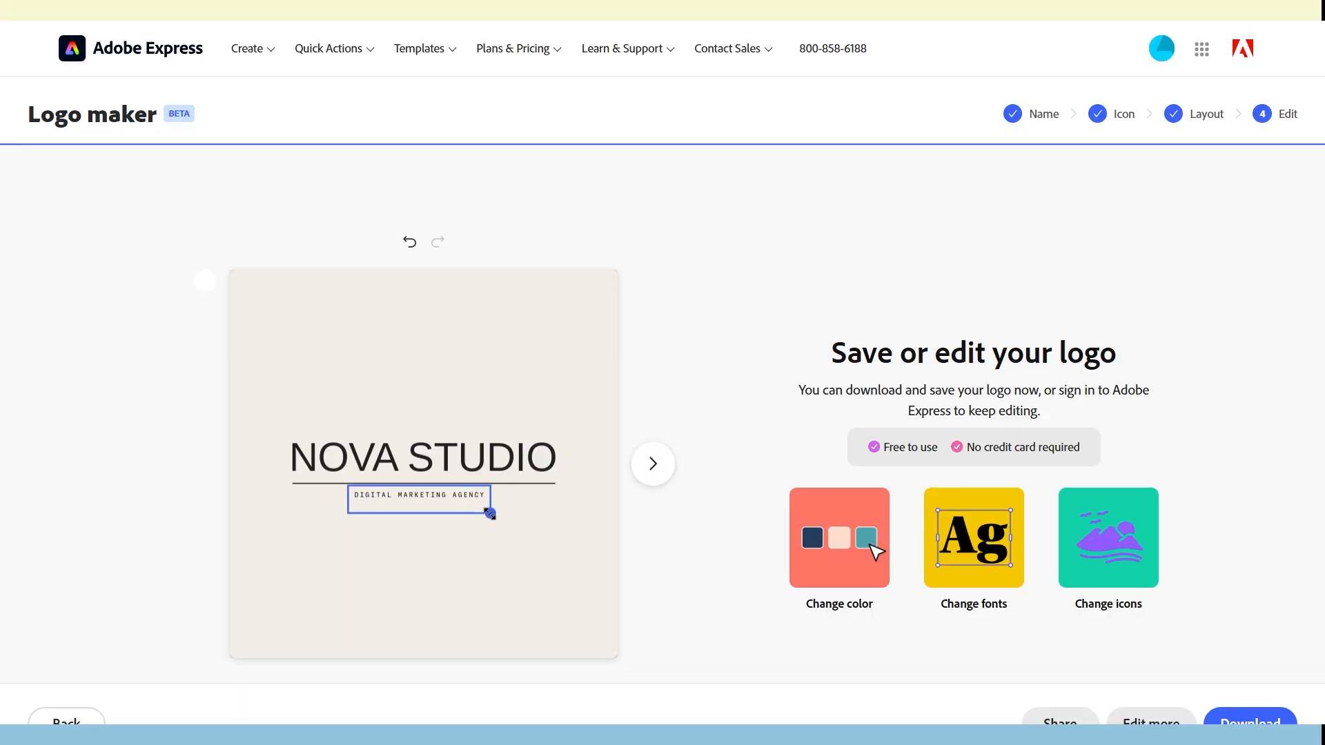
# Browse forward to the dark teal logo option with the orange frame and open it in the full editor
pyautogui.click(653, 464)
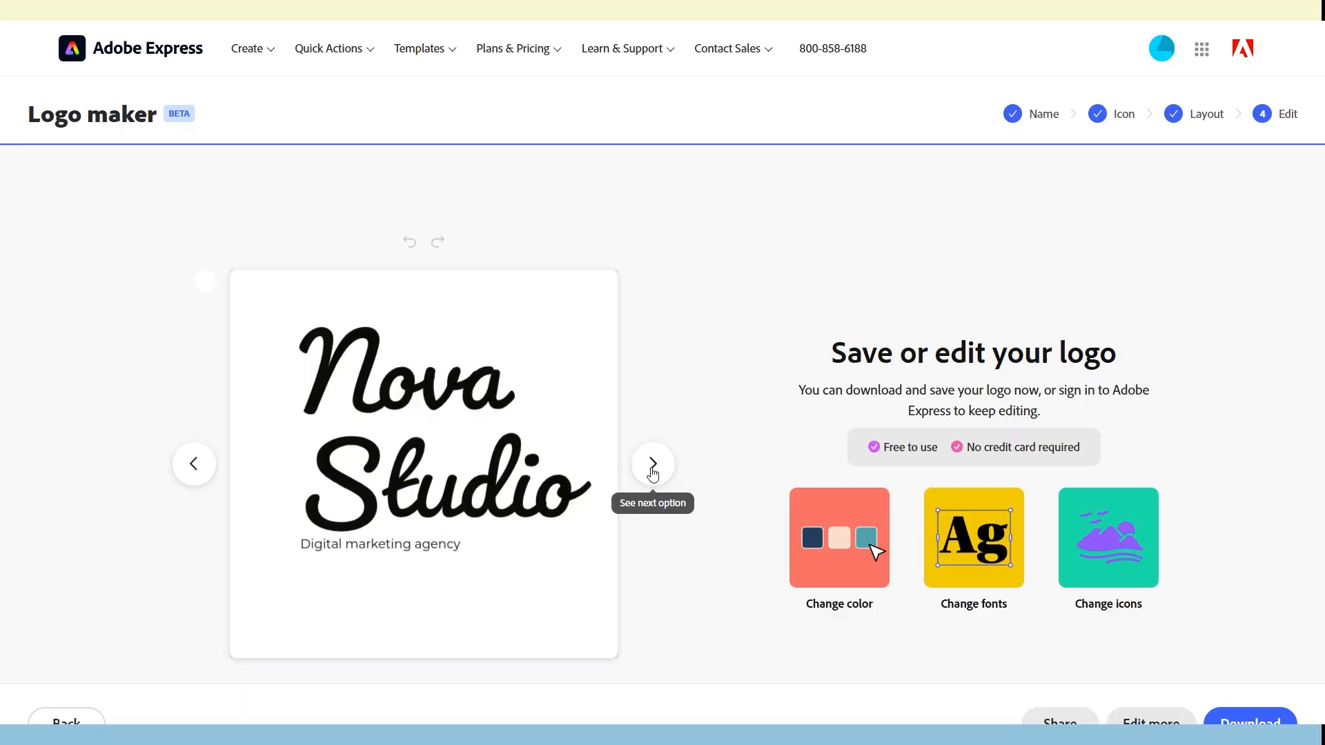
pyautogui.click(653, 463)
pyautogui.click(652, 464)
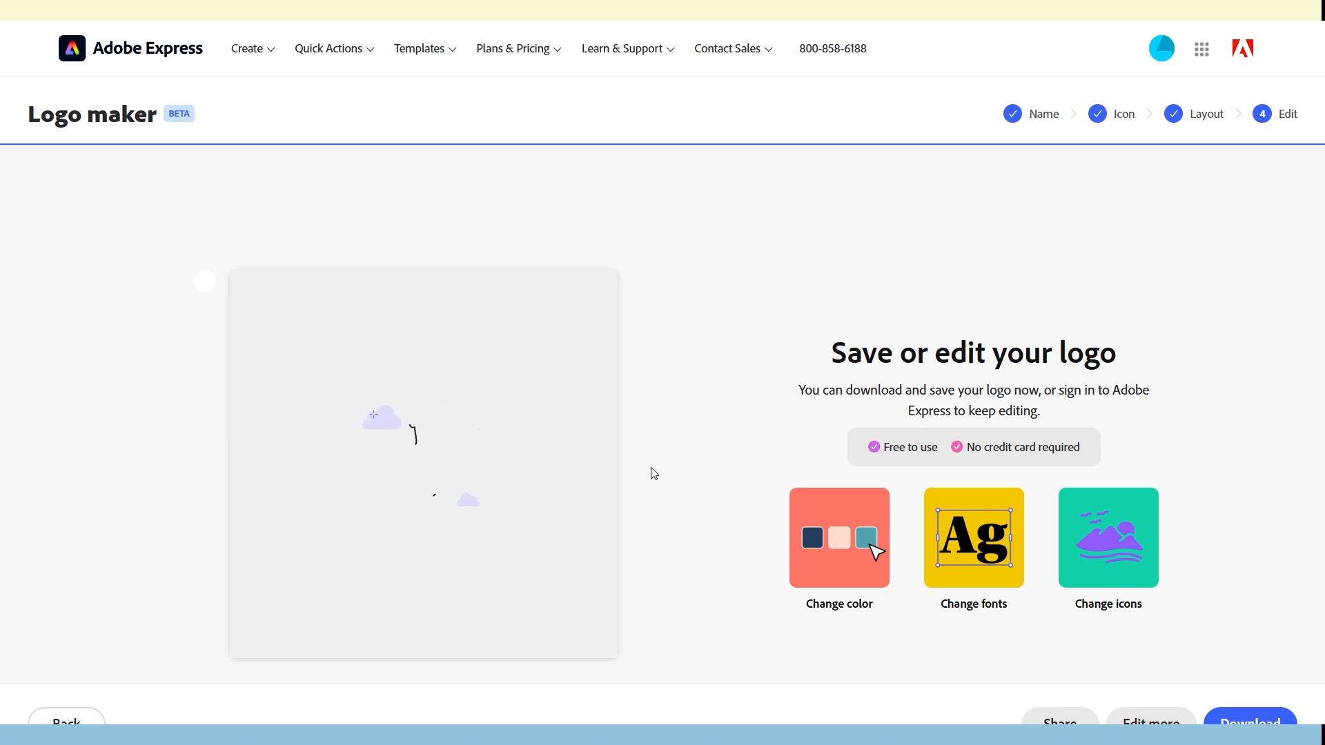
pyautogui.click(653, 467)
pyautogui.click(652, 467)
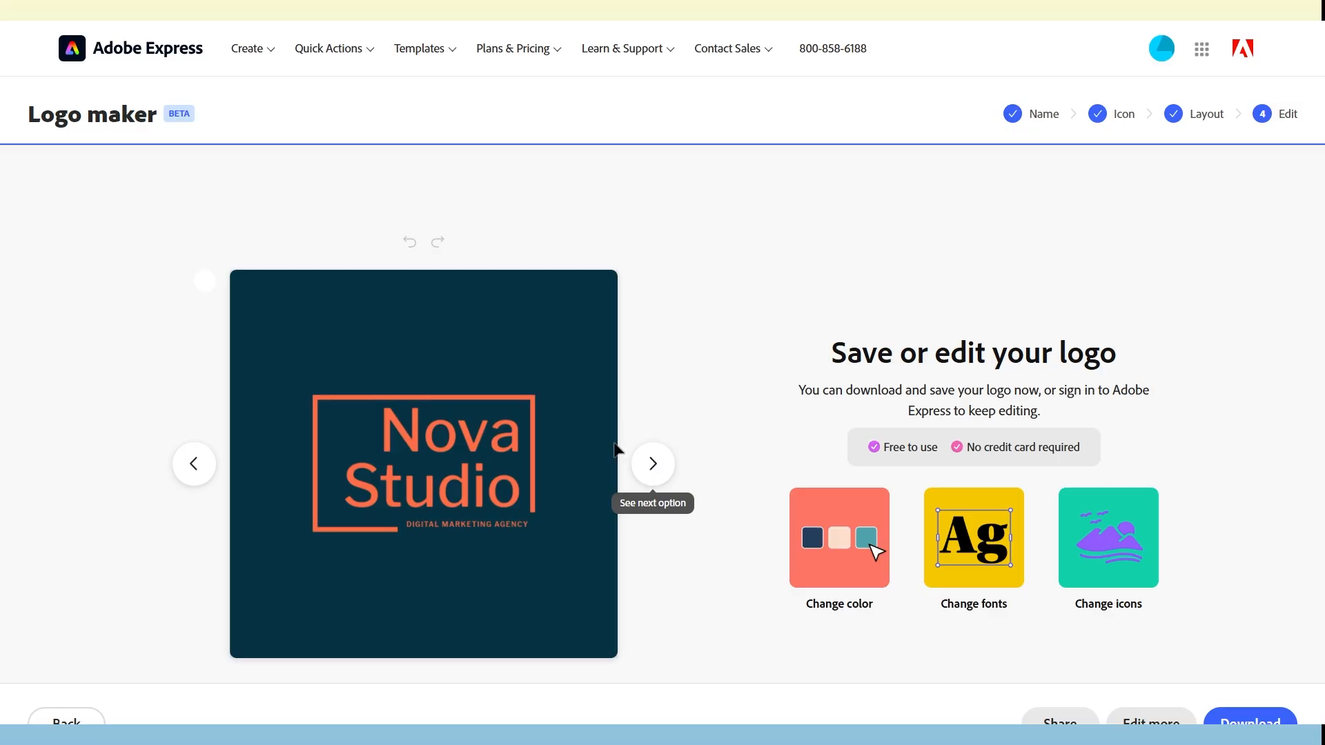
pyautogui.click(870, 544)
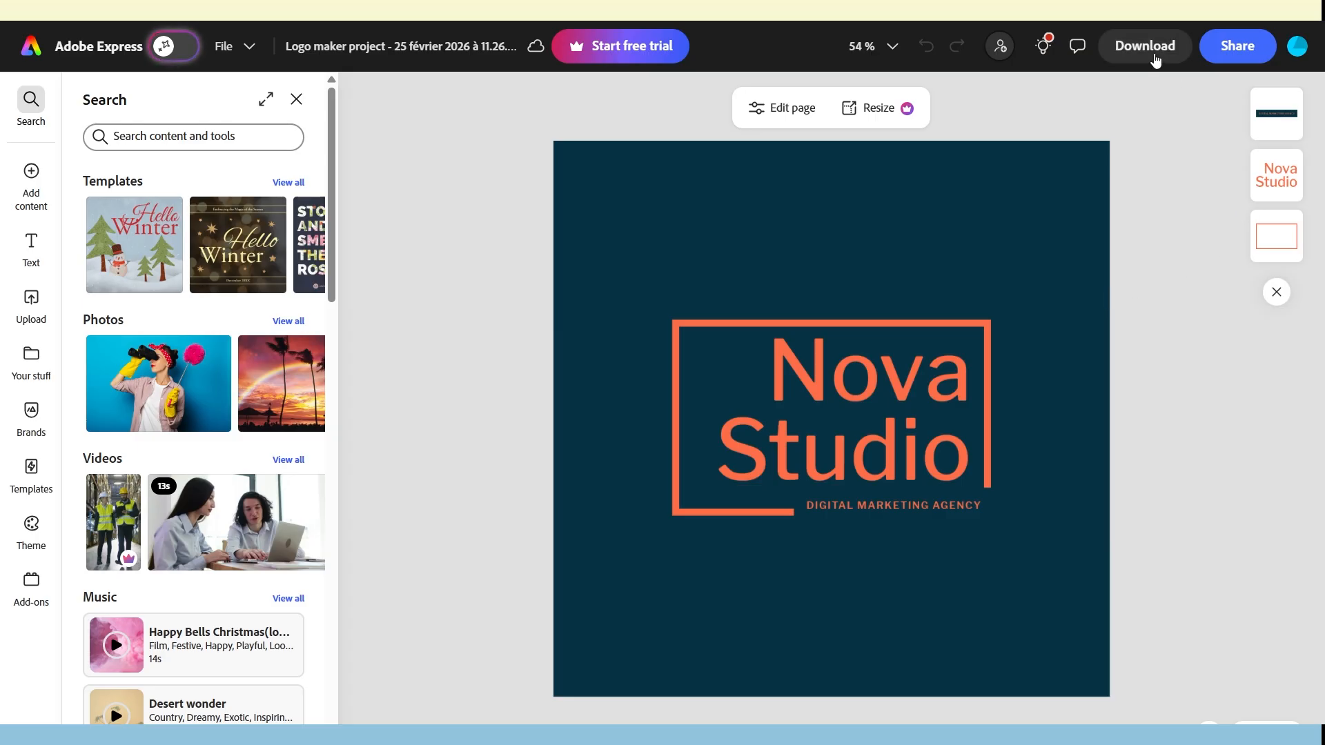
pyautogui.click(869, 46)
pyautogui.click(766, 318)
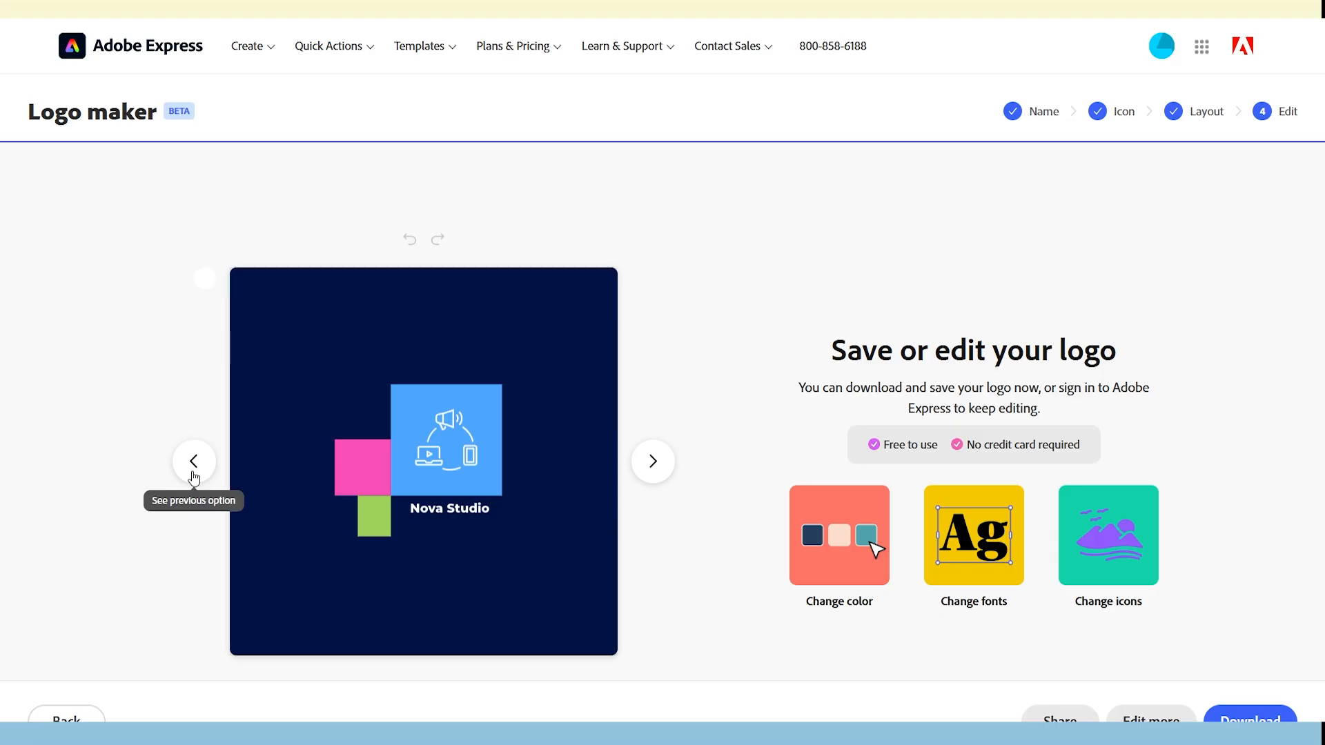
# Browse backward through the generated Nova Studio logo options to compare their layouts and icon designs
pyautogui.click(194, 460)
pyautogui.click(194, 461)
pyautogui.click(194, 472)
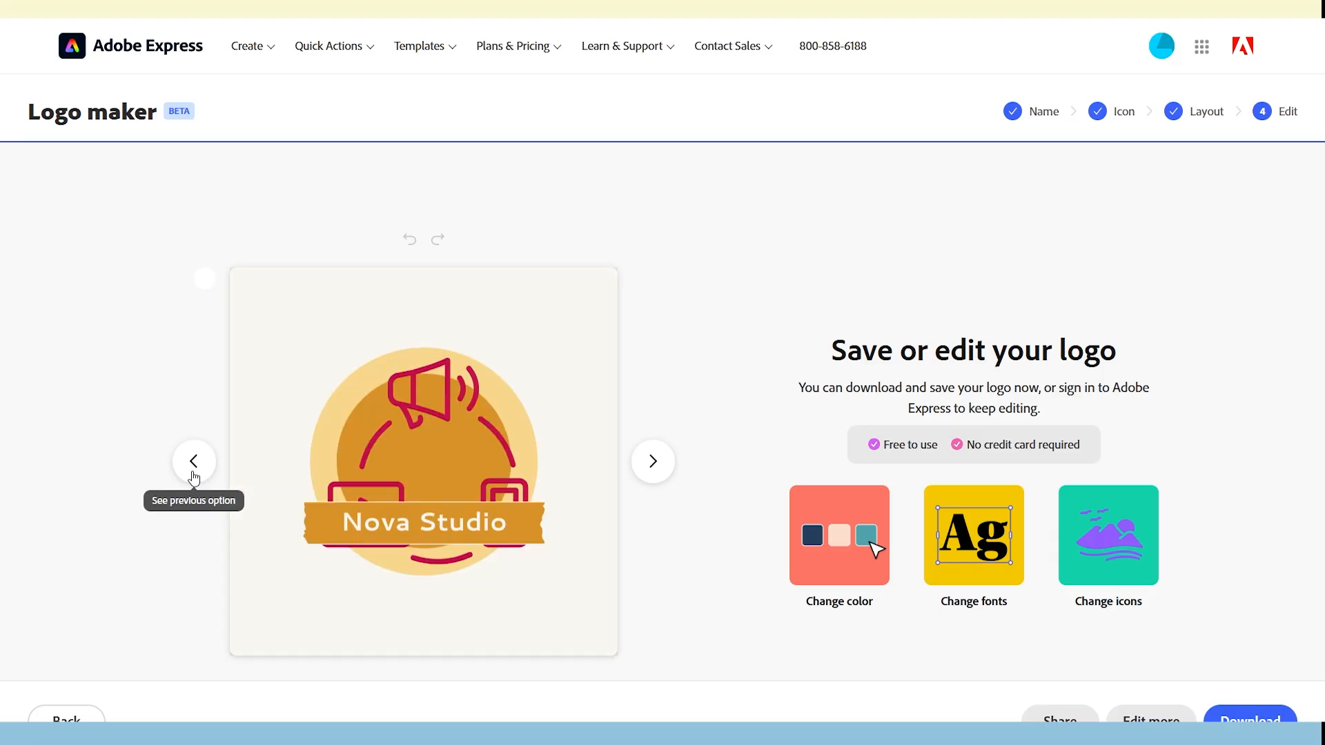
pyautogui.click(194, 472)
pyautogui.click(193, 472)
pyautogui.click(193, 472)
pyautogui.click(193, 472)
pyautogui.click(193, 472)
pyautogui.click(193, 472)
pyautogui.click(193, 472)
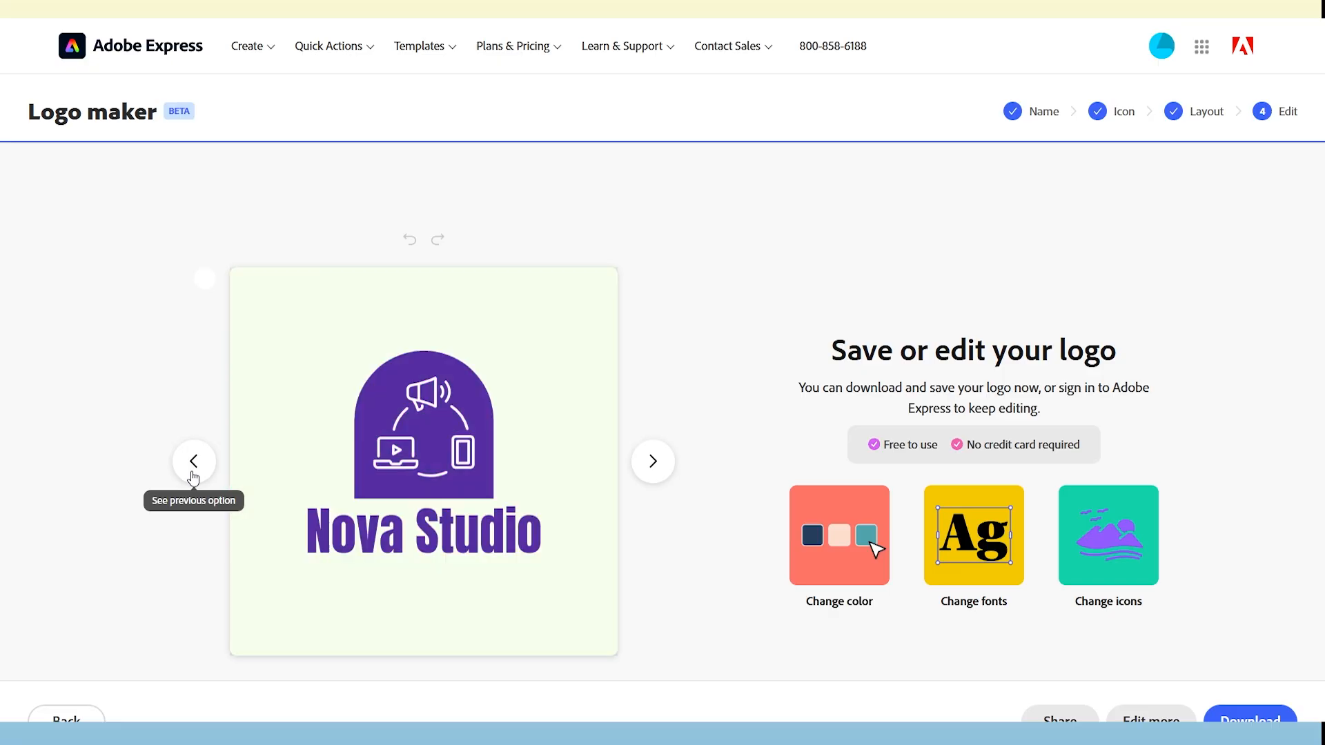
pyautogui.click(193, 472)
pyautogui.click(193, 472)
pyautogui.click(193, 472)
pyautogui.click(193, 472)
pyautogui.click(193, 472)
pyautogui.click(193, 472)
pyautogui.click(194, 472)
pyautogui.click(193, 472)
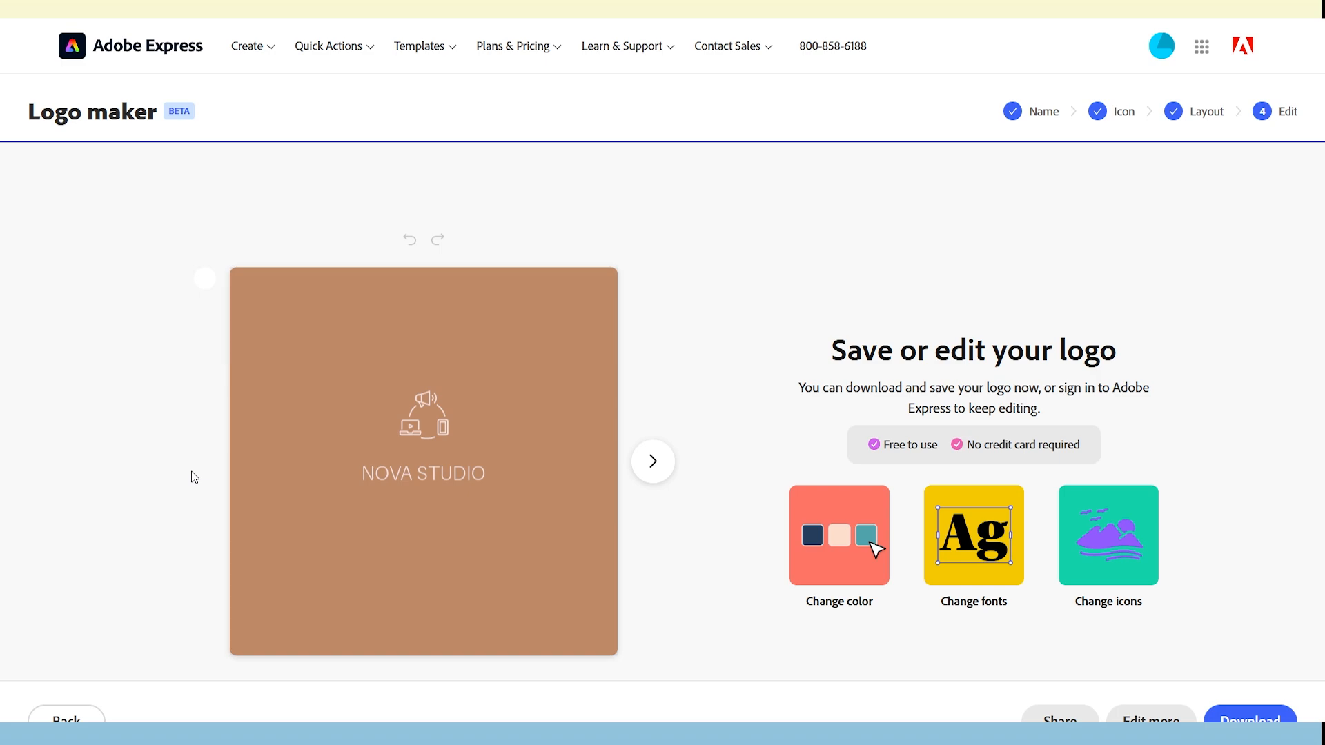
# Switch to the turquoise logo option with the navy icon panel and open it in the full editor
pyautogui.click(652, 463)
pyautogui.click(653, 463)
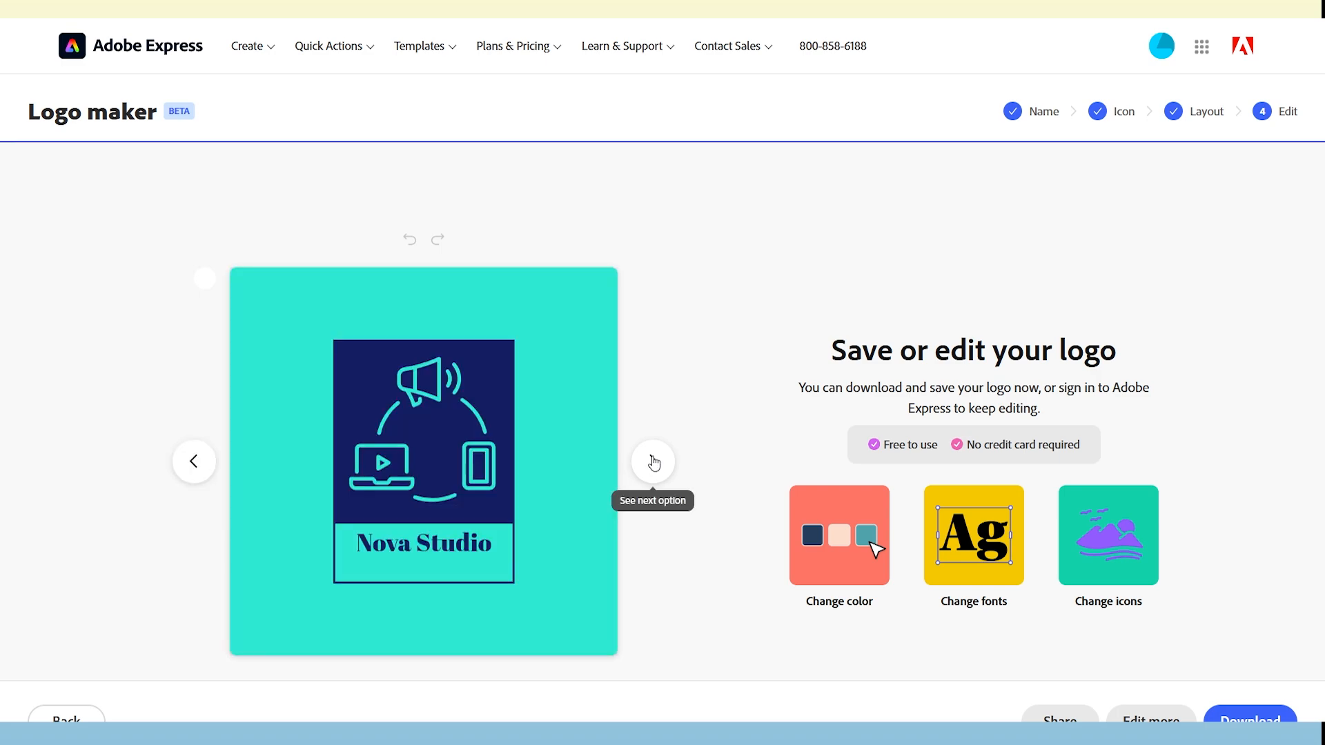
pyautogui.click(1242, 718)
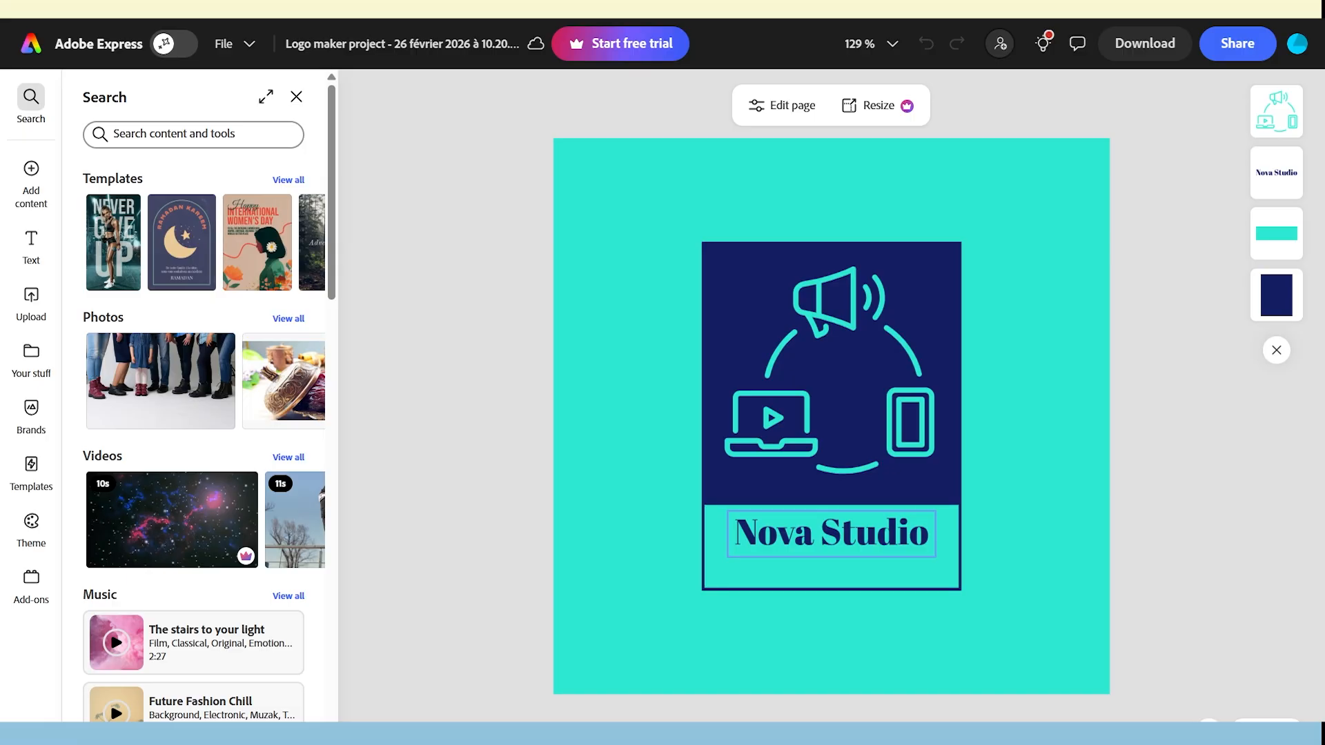
# Change the page background to the light blue default swatch
pyautogui.click(782, 105)
pyautogui.click(100, 449)
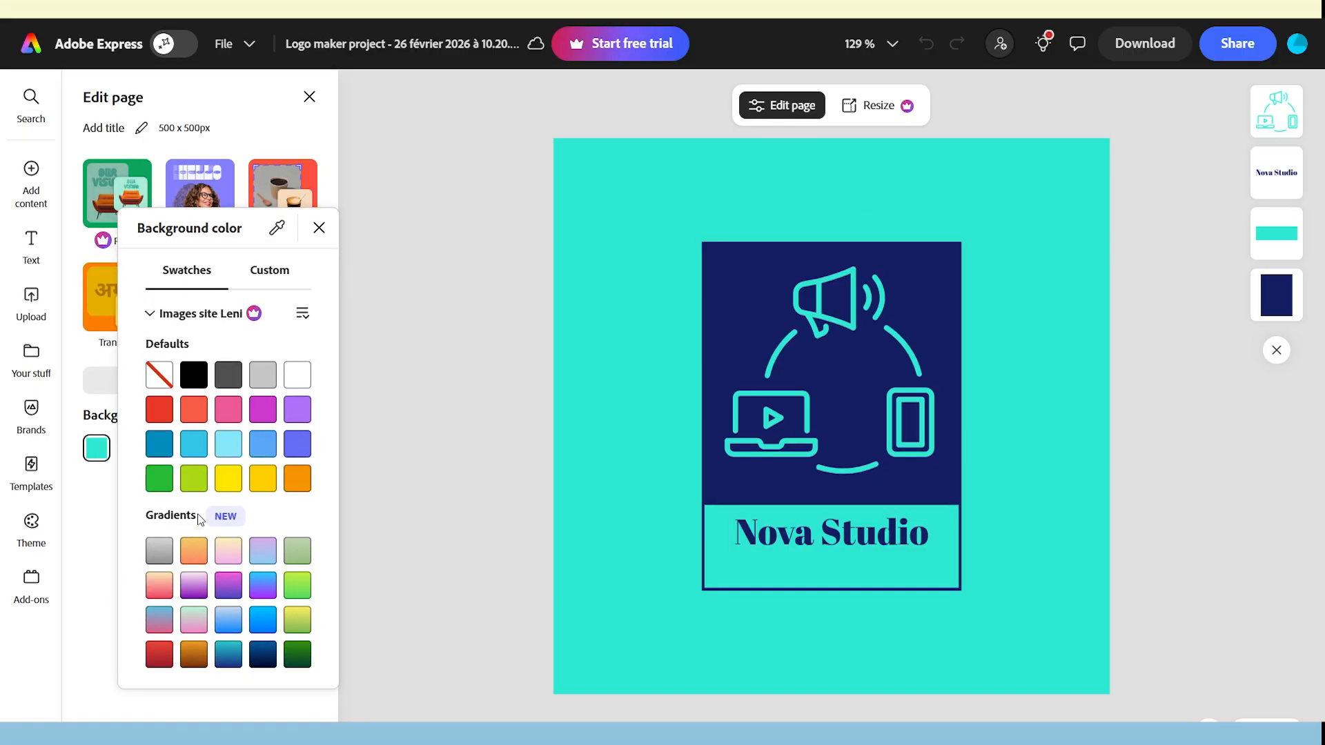
pyautogui.click(195, 447)
# Change the fill of the large navy rectangle behind the icon to the blue default swatch #33C5E8
pyautogui.click(752, 293)
pyautogui.click(752, 298)
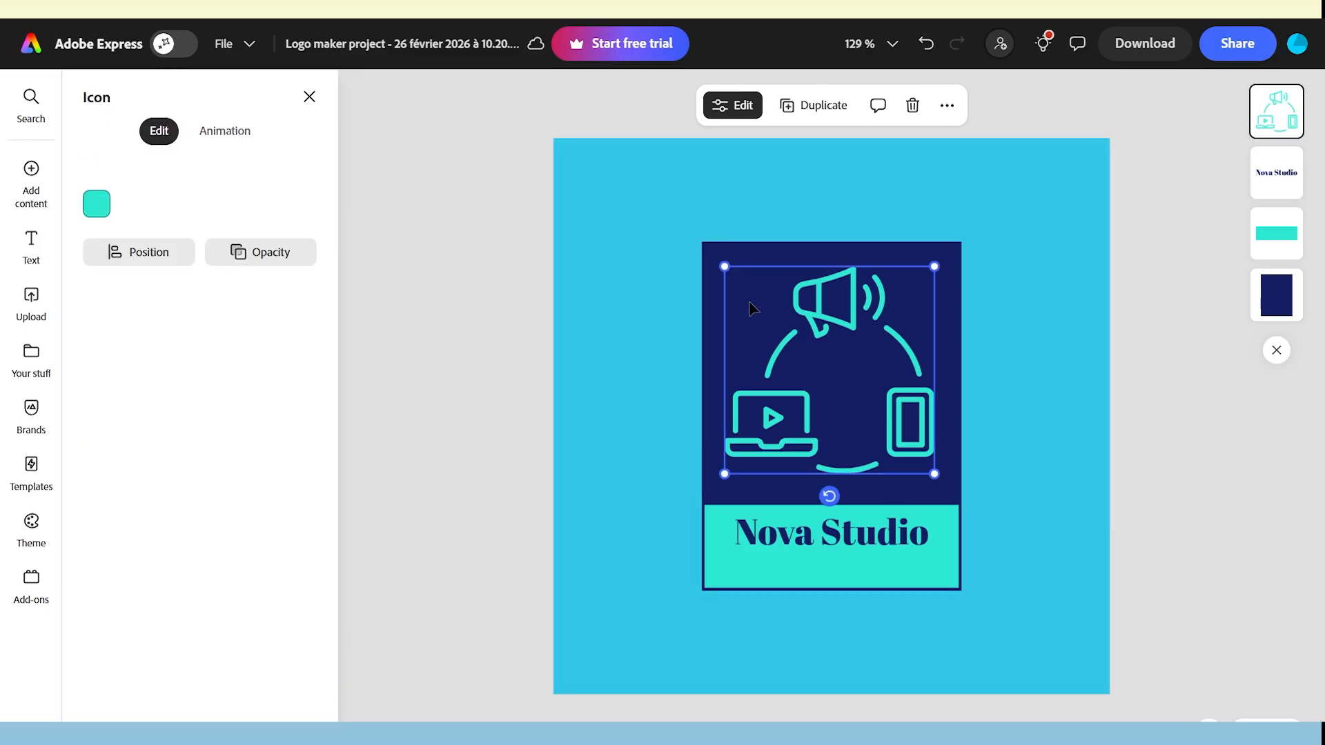
pyautogui.click(755, 307)
pyautogui.click(98, 507)
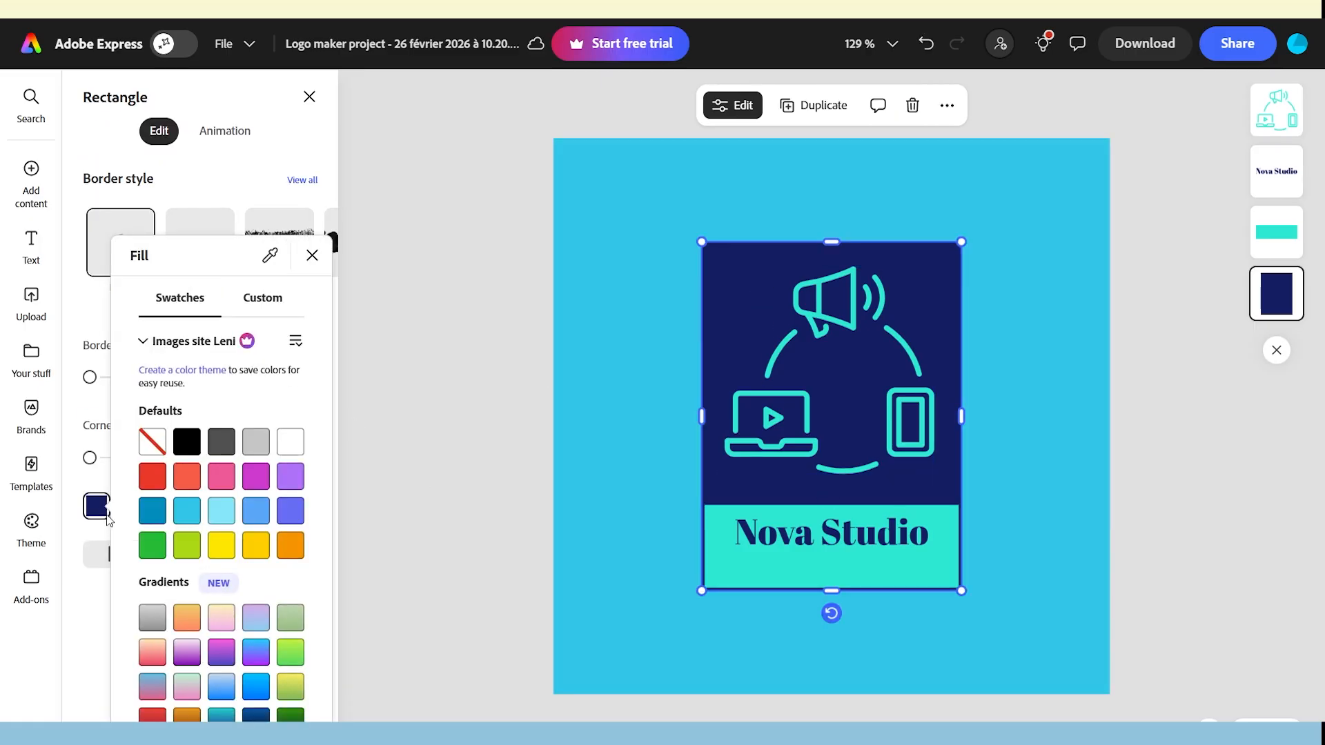
pyautogui.click(221, 511)
pyautogui.click(198, 517)
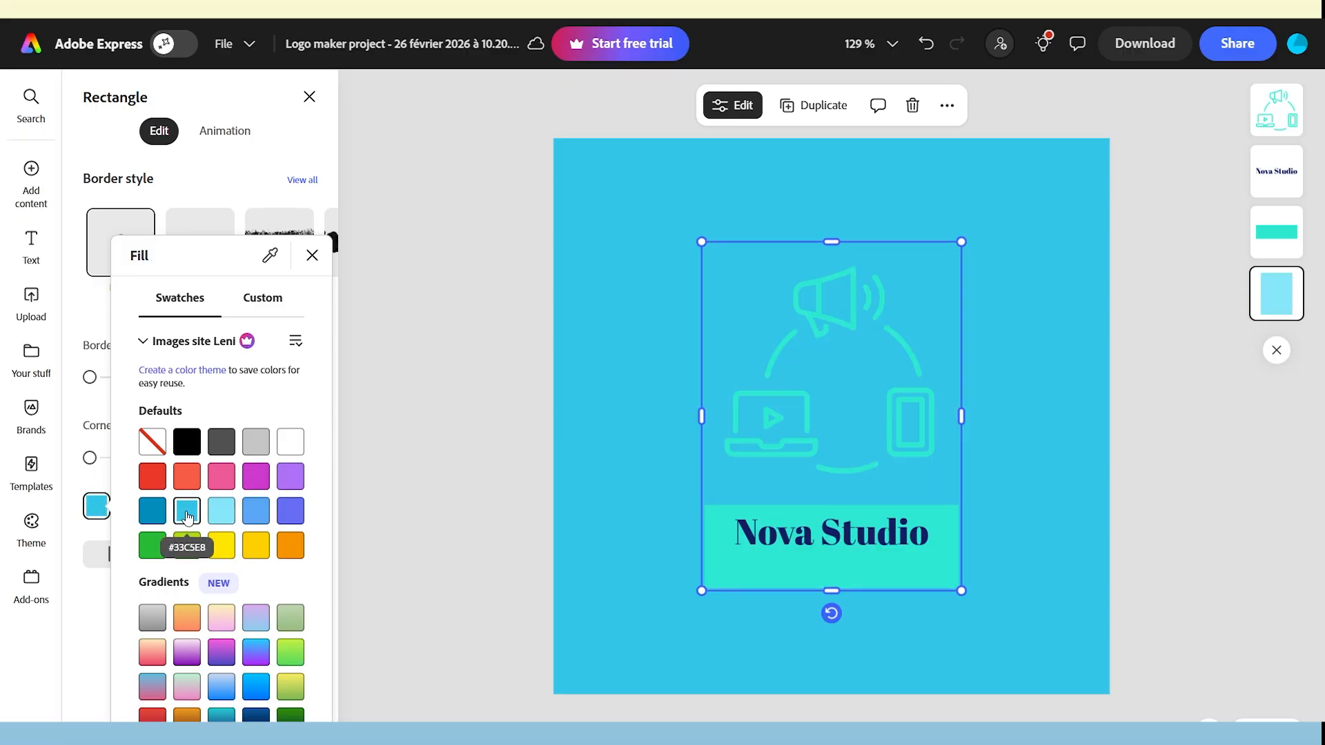
# Recolor the megaphone, laptop and phone icon white
pyautogui.click(814, 438)
pyautogui.click(814, 438)
pyautogui.click(91, 207)
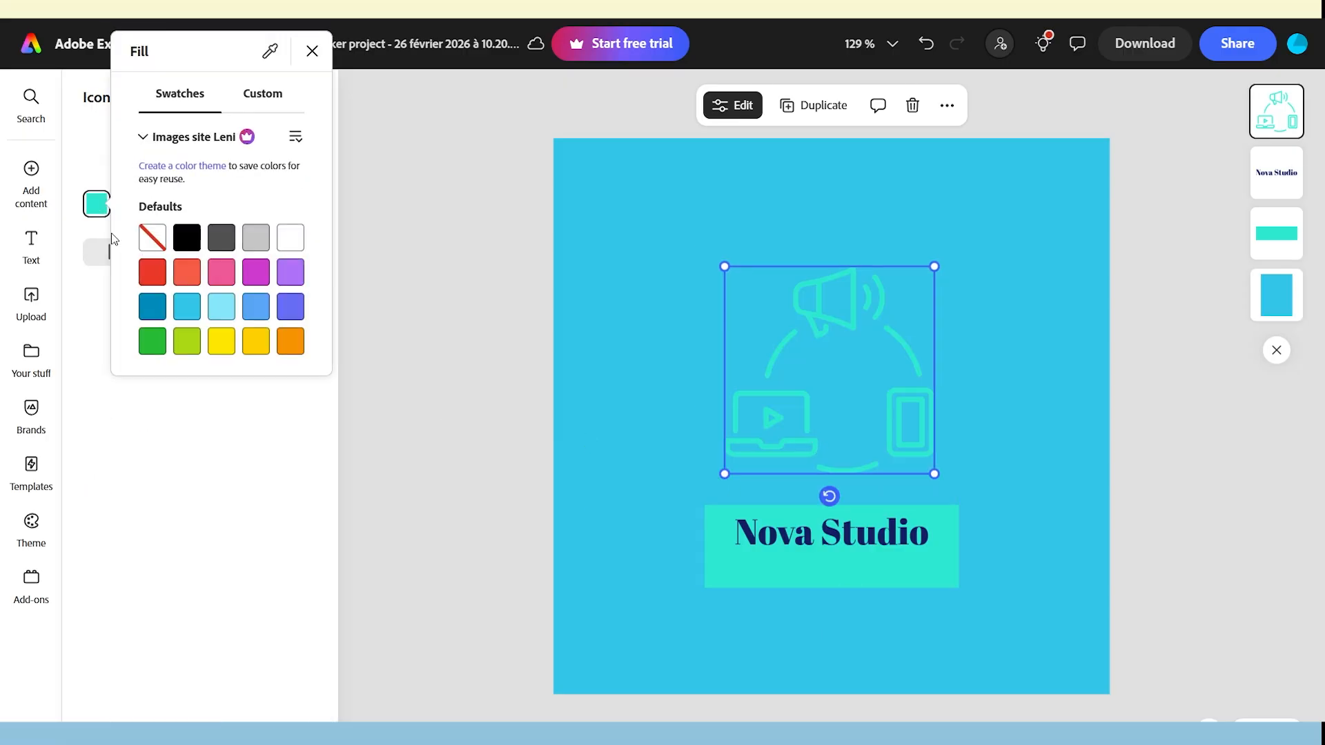
# On the second page, remove the page background color and the fill of the large rectangle behind the icon
pyautogui.click(1267, 726)
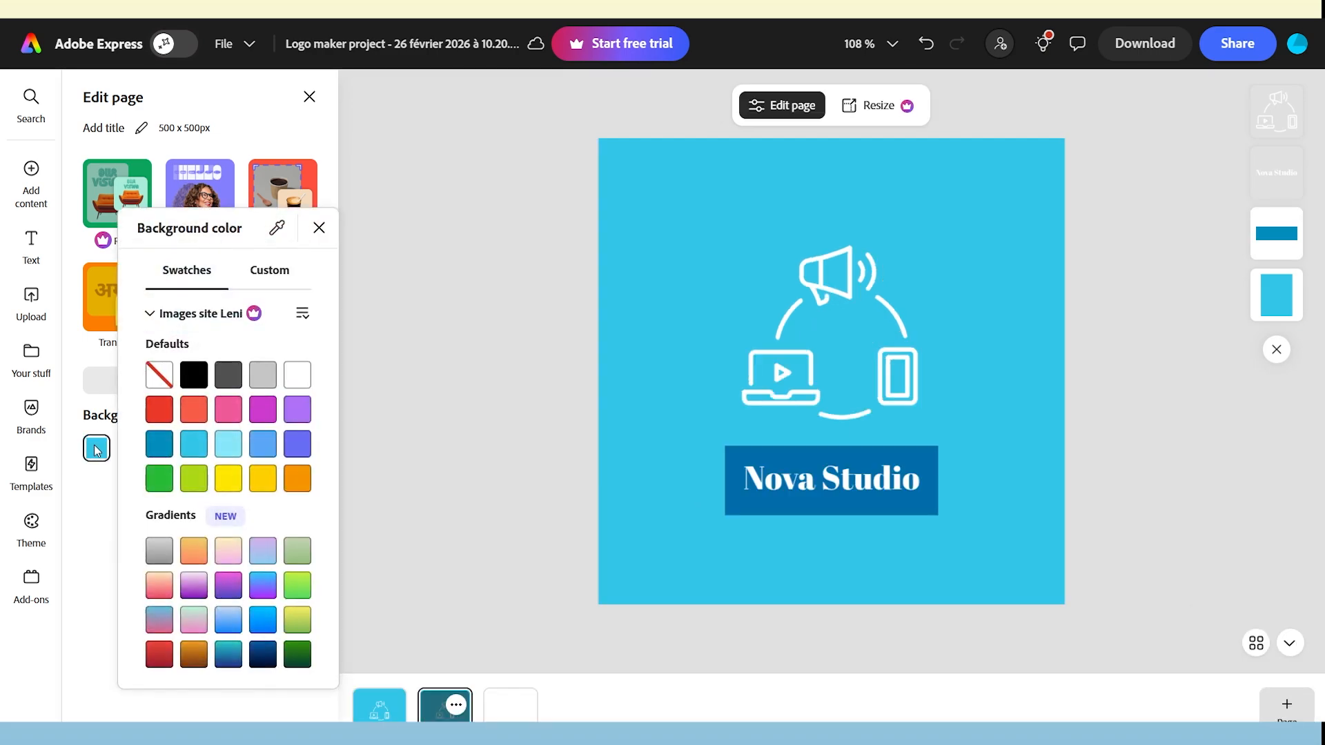
pyautogui.click(158, 376)
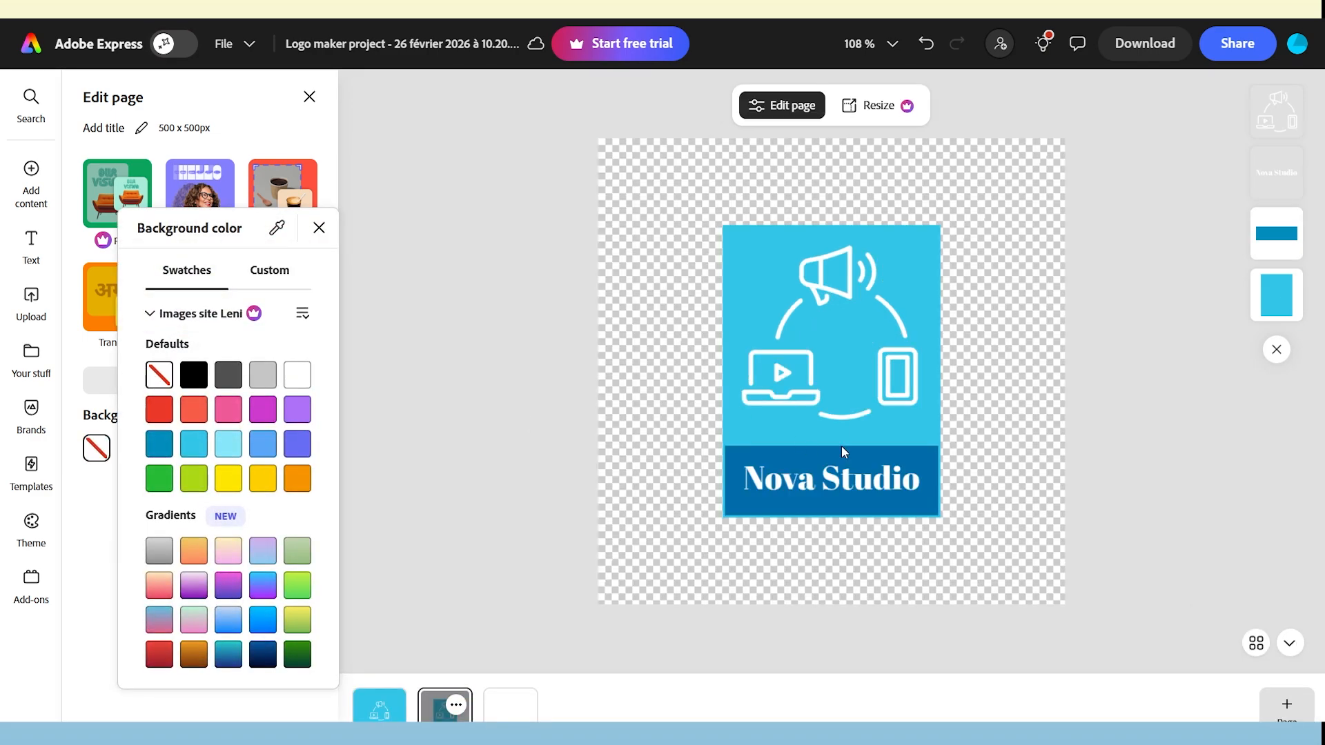
pyautogui.click(925, 281)
pyautogui.click(925, 281)
pyautogui.click(92, 514)
pyautogui.click(152, 441)
# Remove the fill from the rectangle behind the Nova Studio text
pyautogui.click(804, 453)
pyautogui.click(804, 454)
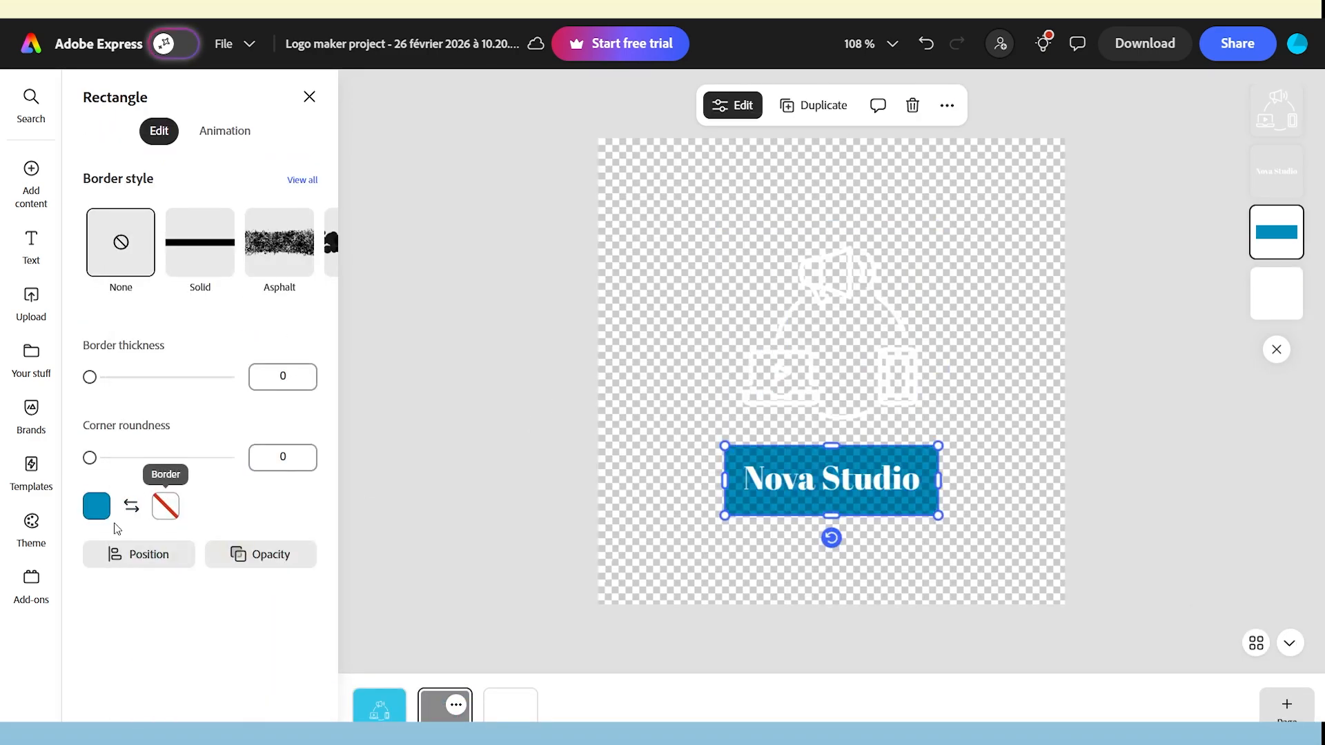
pyautogui.click(96, 507)
pyautogui.click(152, 441)
# Change the fill of the megaphone, laptop and phone icon to black
pyautogui.click(806, 414)
pyautogui.click(806, 414)
pyautogui.click(97, 203)
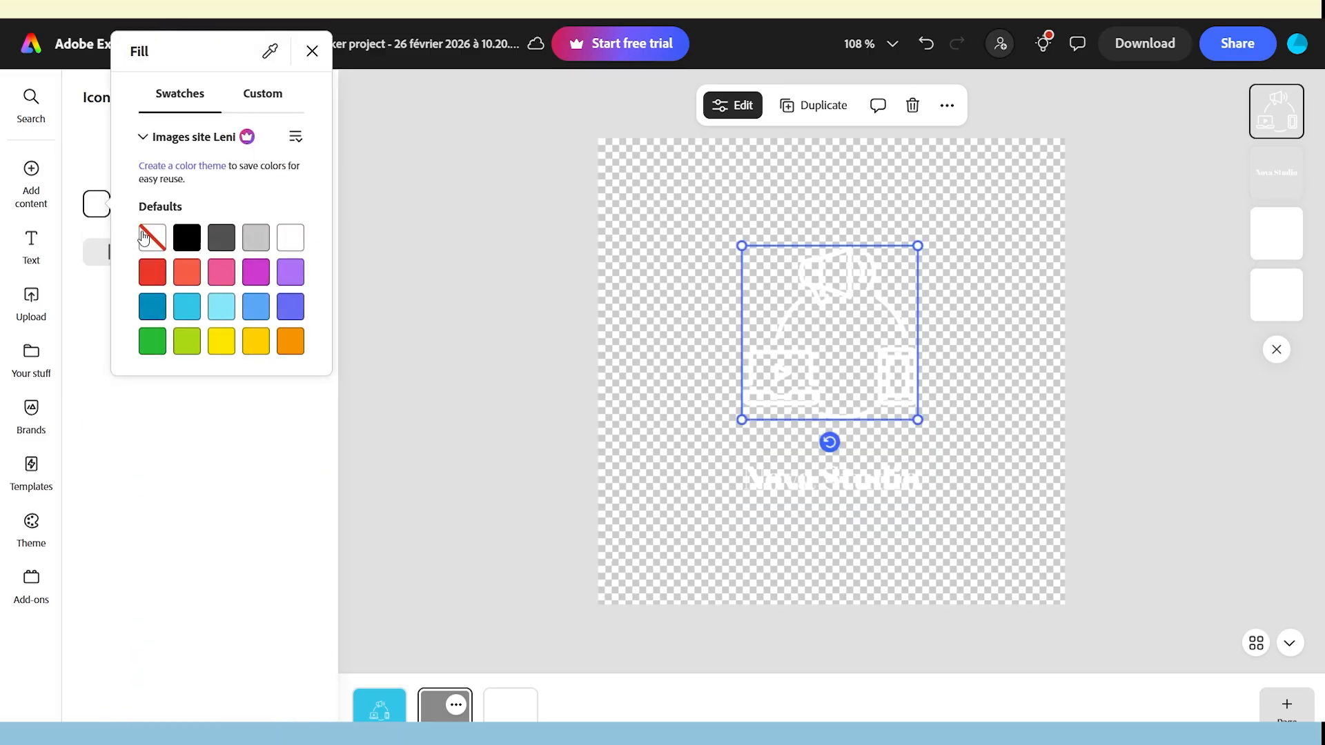
pyautogui.click(188, 241)
# Recolor the Nova Studio text light gray and fill the rectangle behind it with black
pyautogui.click(767, 491)
pyautogui.click(96, 445)
pyautogui.click(254, 476)
pyautogui.click(735, 457)
pyautogui.hotkey('ctrl', 'z')
pyautogui.hotkey('ctrl', 'z')
pyautogui.hotkey('ctrl', 'z')
pyautogui.hotkey('ctrl', 'z')
pyautogui.hotkey('ctrl', 'z')
pyautogui.hotkey('ctrl', 'z')
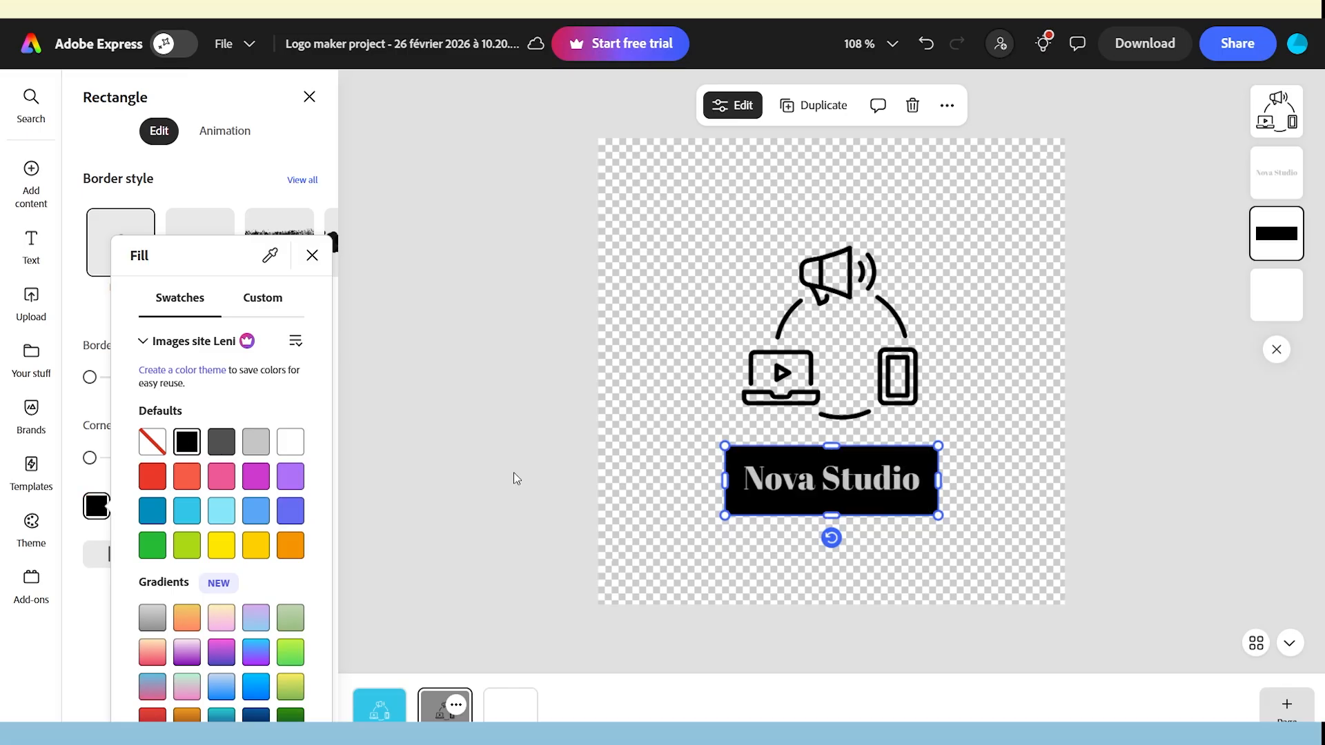
# Compare the black transparent page with the blue first page, return to the blue one and open the download options
pyautogui.click(445, 706)
pyautogui.click(379, 706)
pyautogui.click(446, 706)
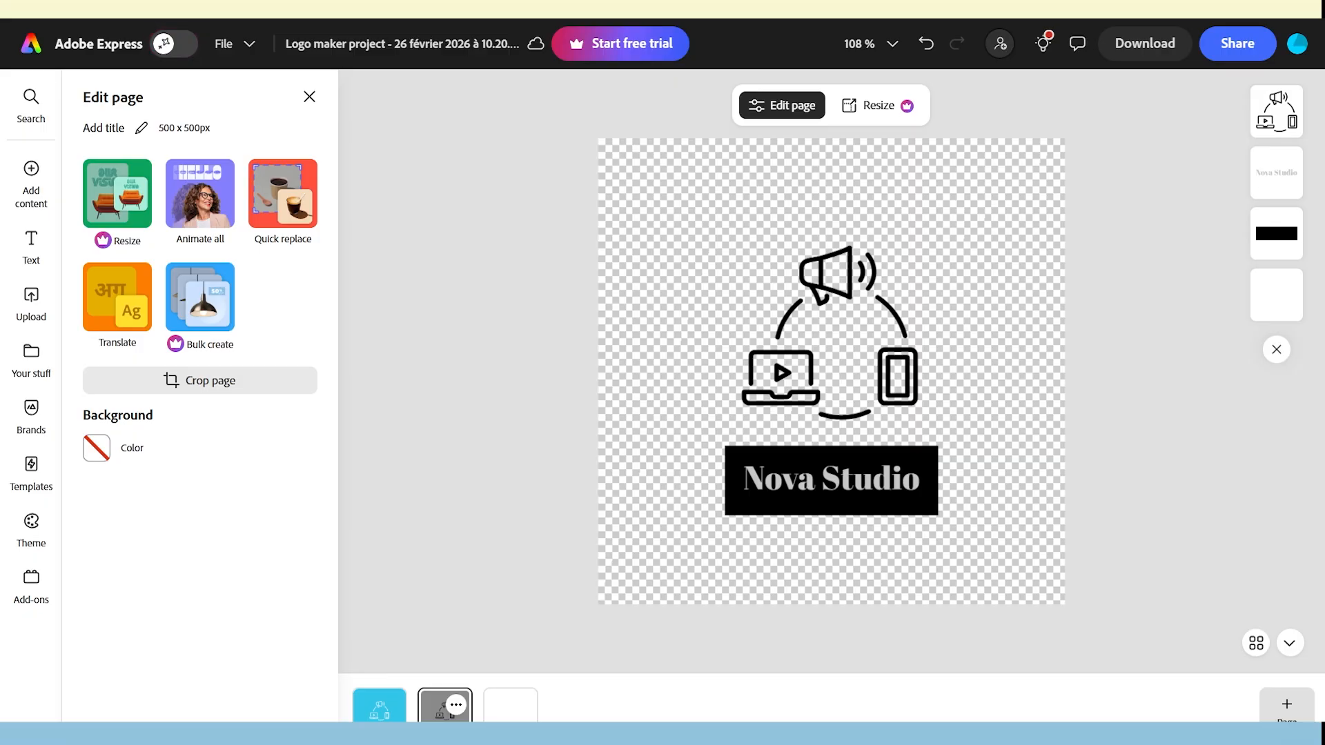
pyautogui.click(379, 706)
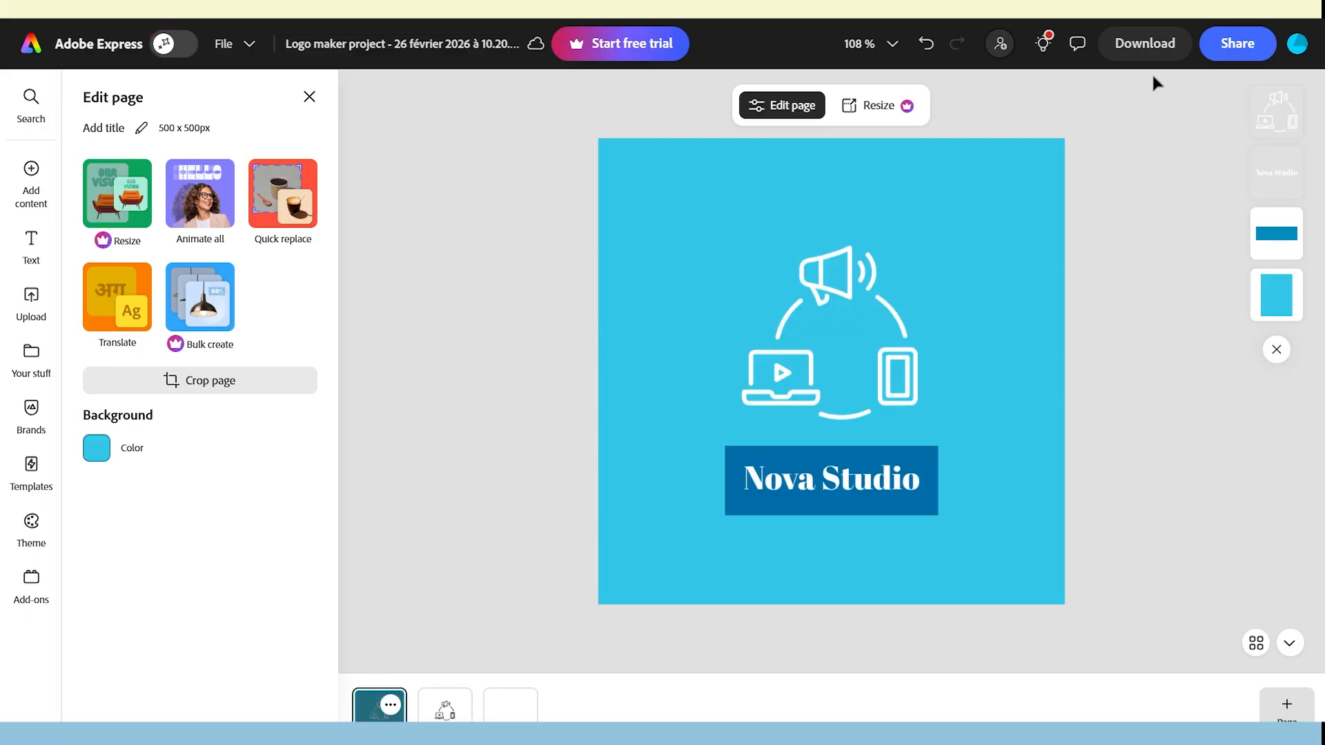
pyautogui.click(1154, 46)
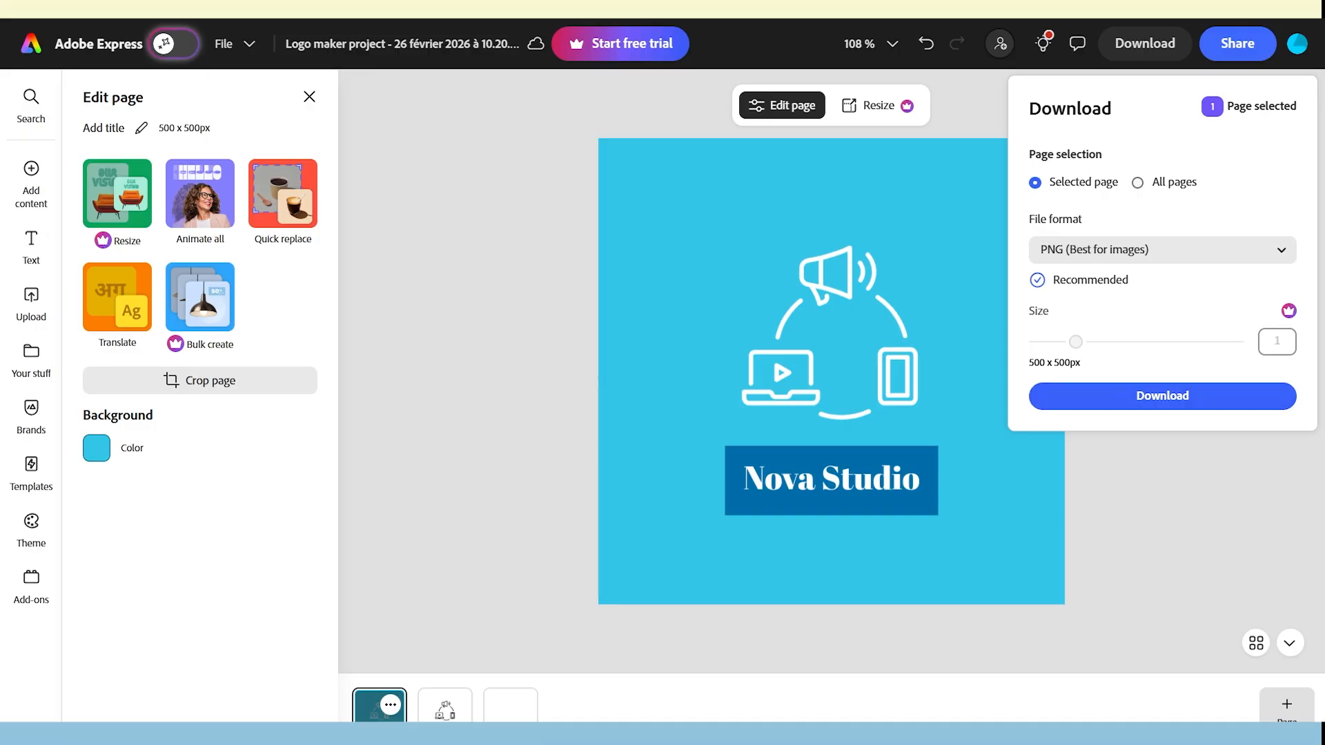
# Download all pages of the project in the Transparent PNG format
pyautogui.click(1139, 182)
pyautogui.click(1162, 250)
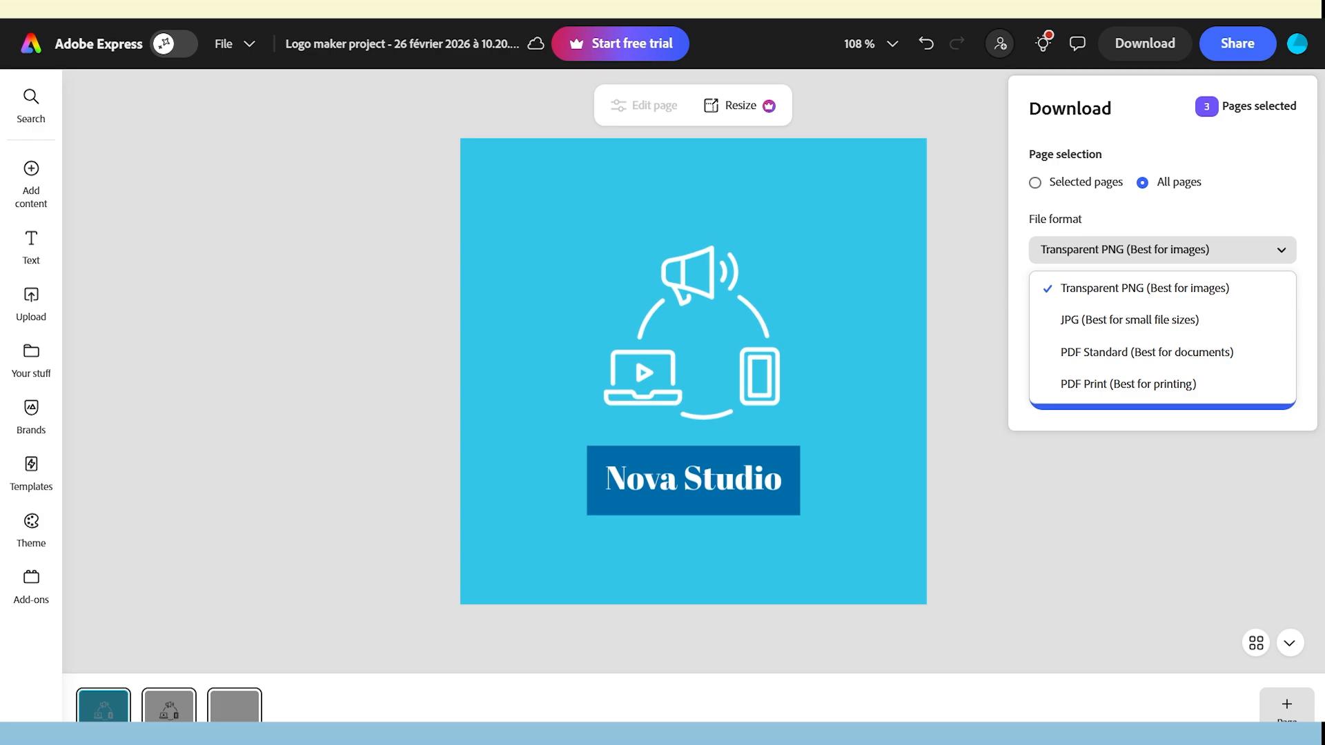
pyautogui.click(1104, 288)
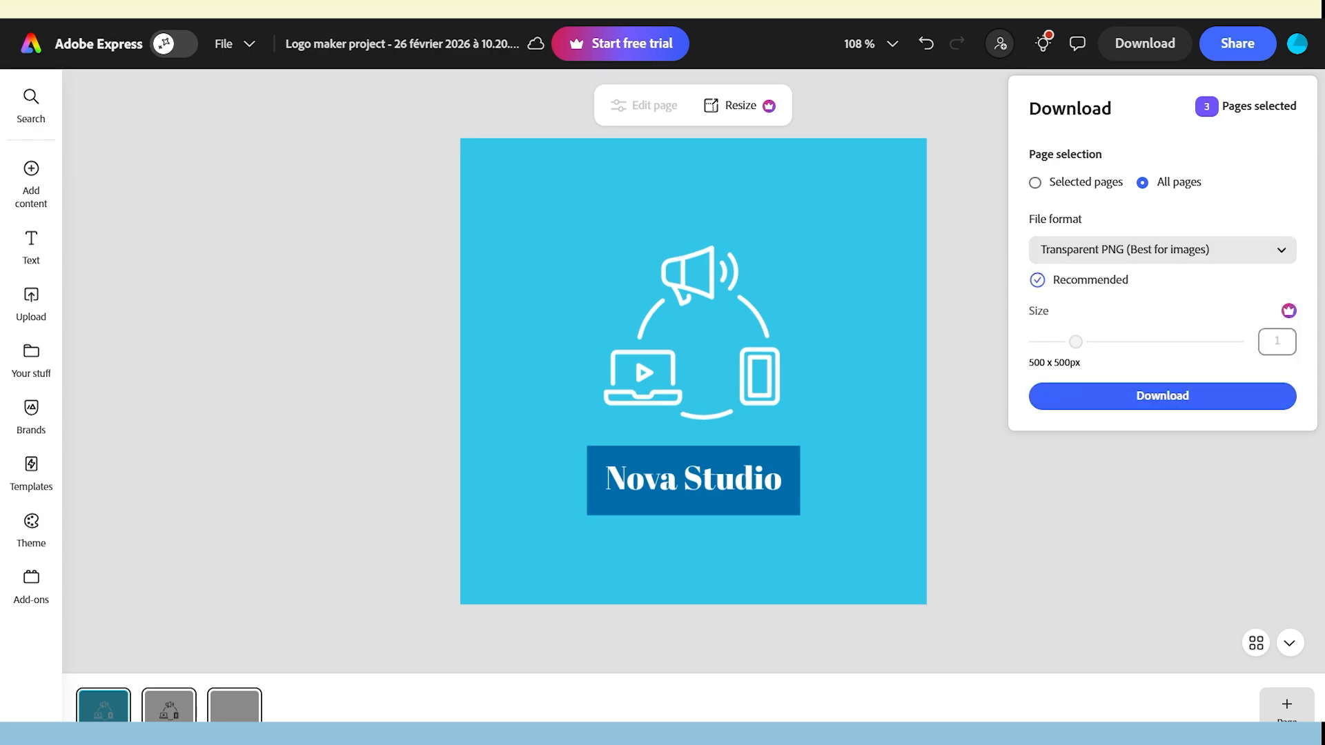
pyautogui.click(245, 705)
pyautogui.click(1159, 42)
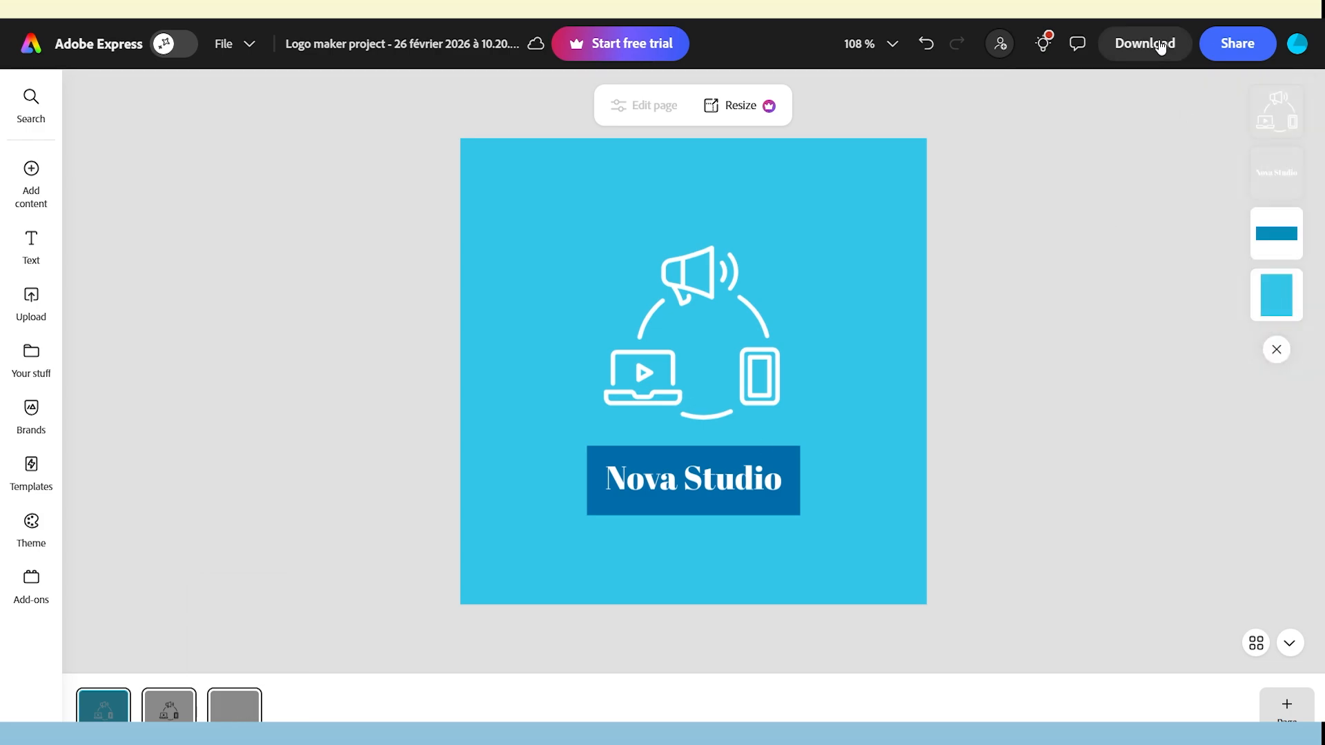
pyautogui.click(1131, 403)
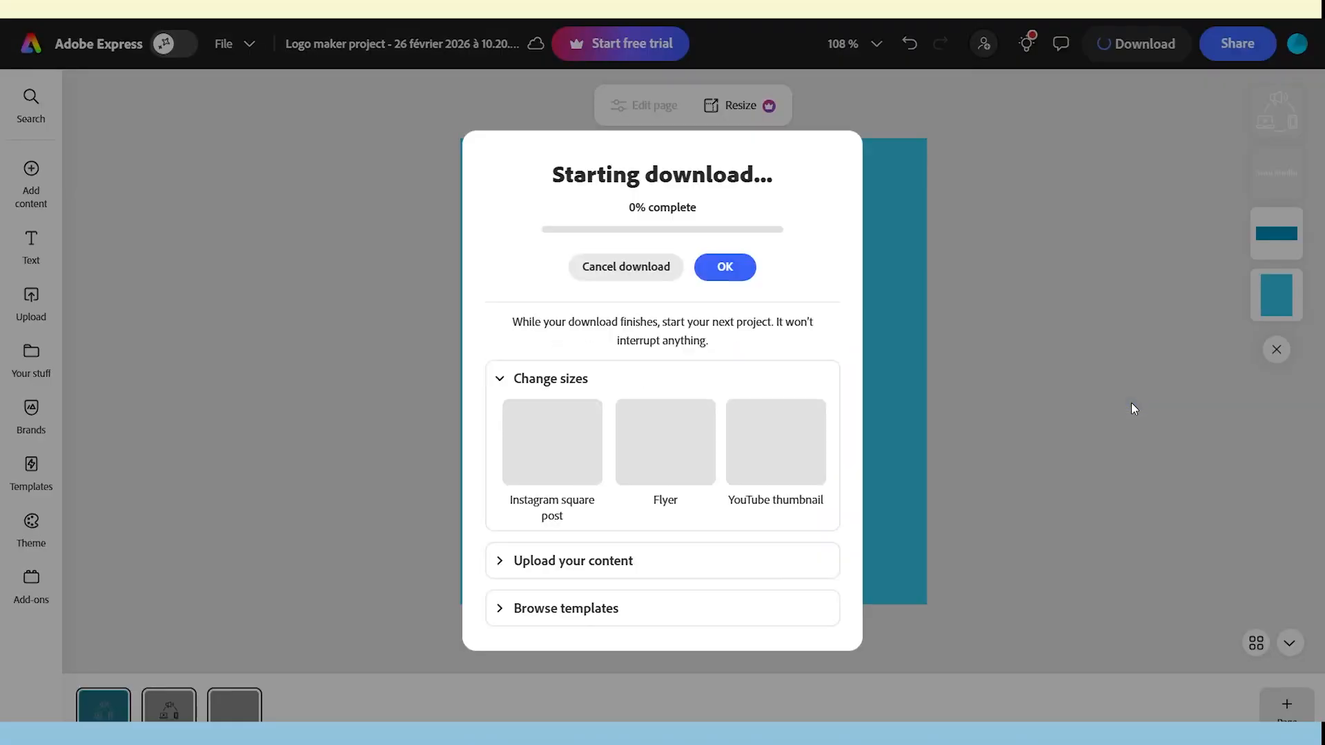